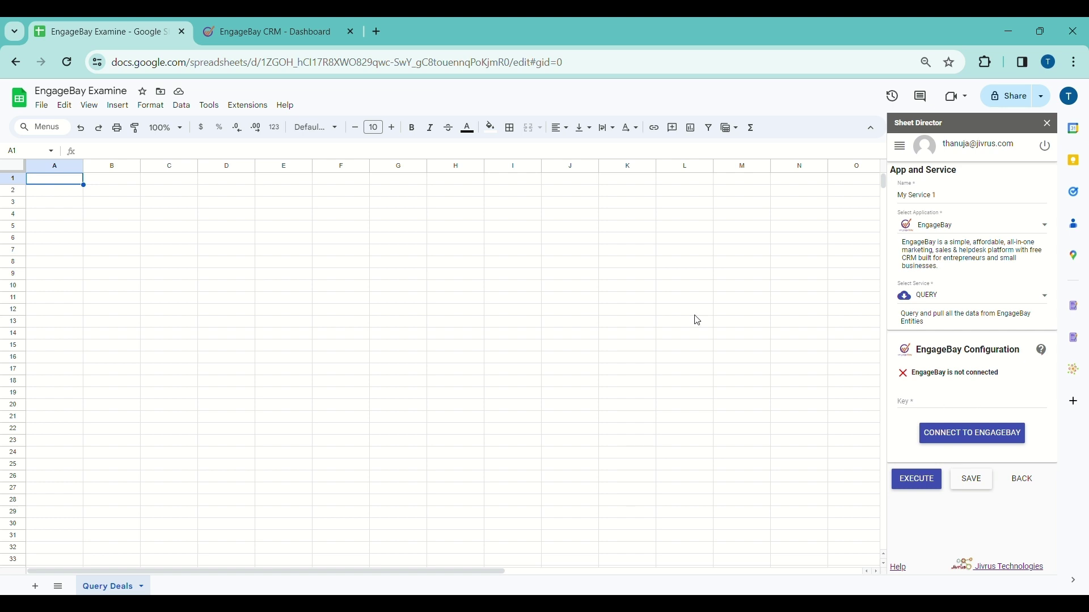
Switch to EngageBay CRM and copy the REST API key from the API & Tracking Code page of the account settings
left_click(267, 28)
left_click(1054, 100)
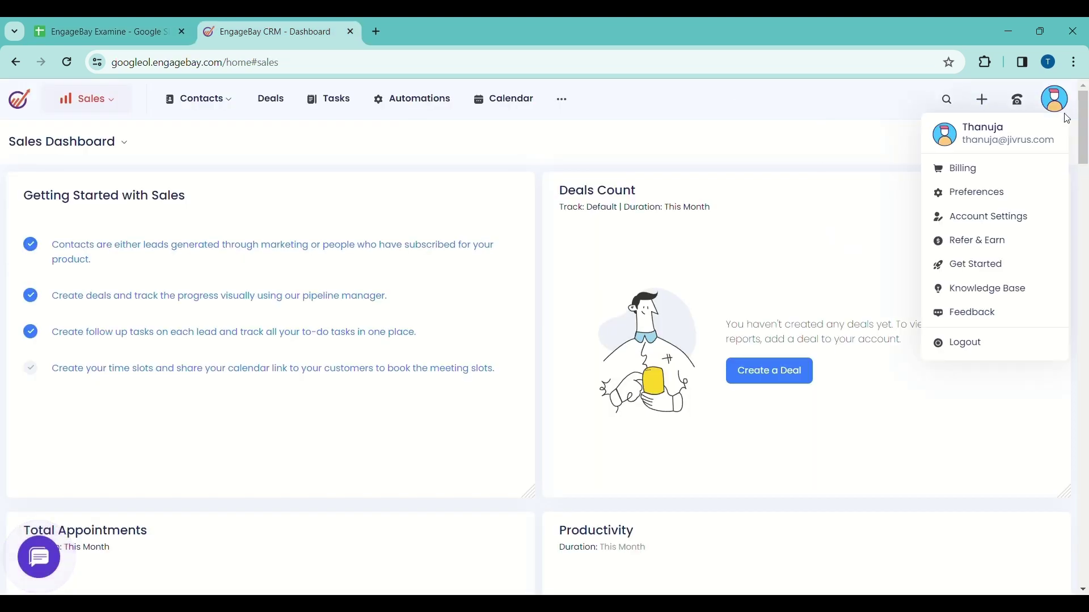
left_click(1055, 101)
left_click(1055, 101)
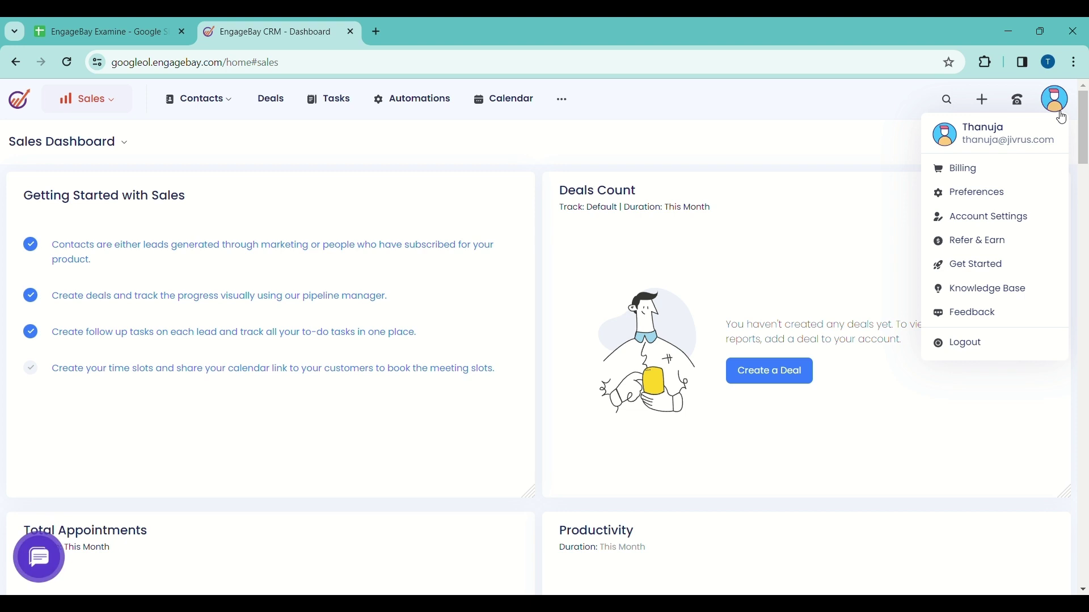
left_click(994, 218)
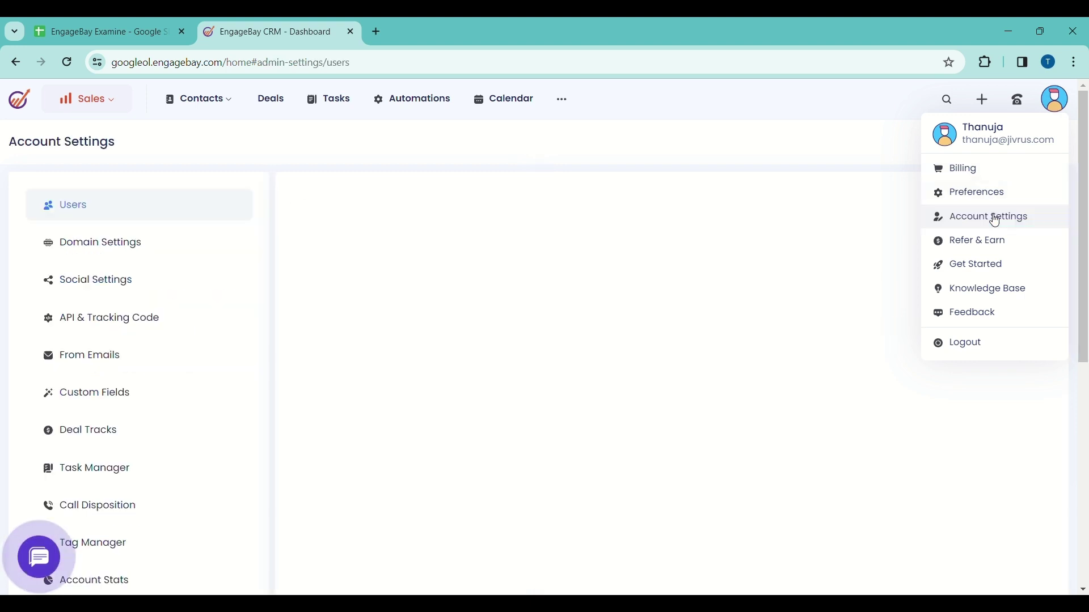
left_click(142, 318)
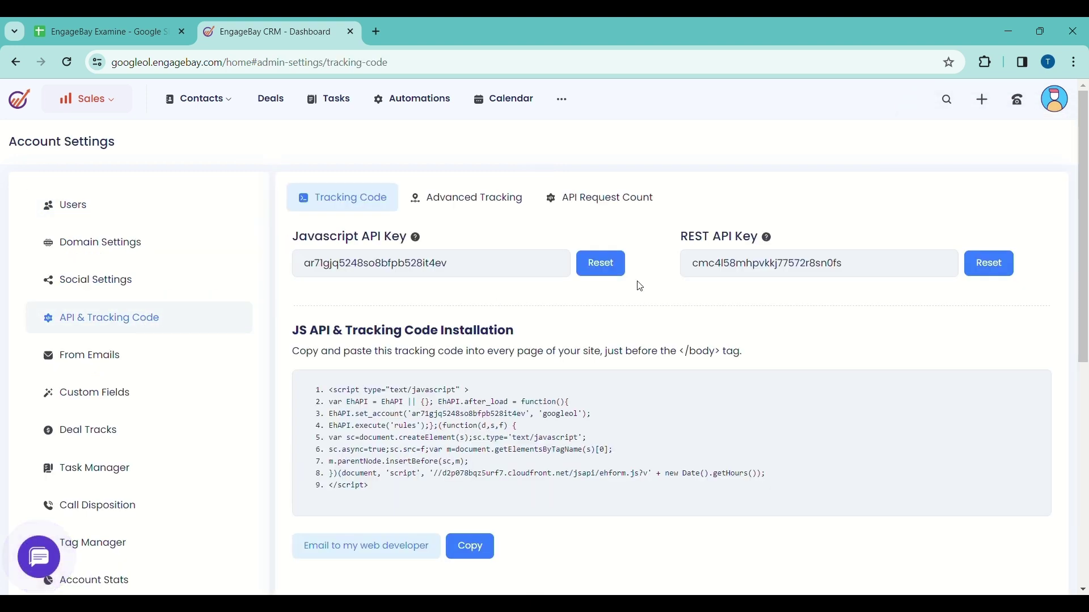
double_click(762, 271)
key("ctrl+c")
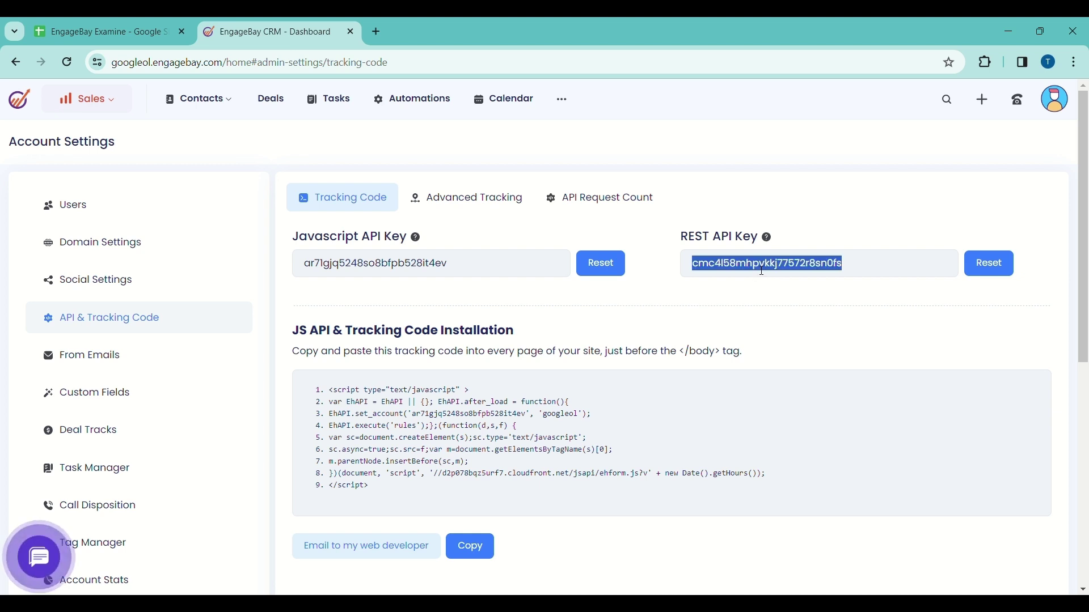
Return to the Google Sheets file, paste the REST API key into the EngageBay configuration's Key field, and connect to EngageBay
left_click(136, 24)
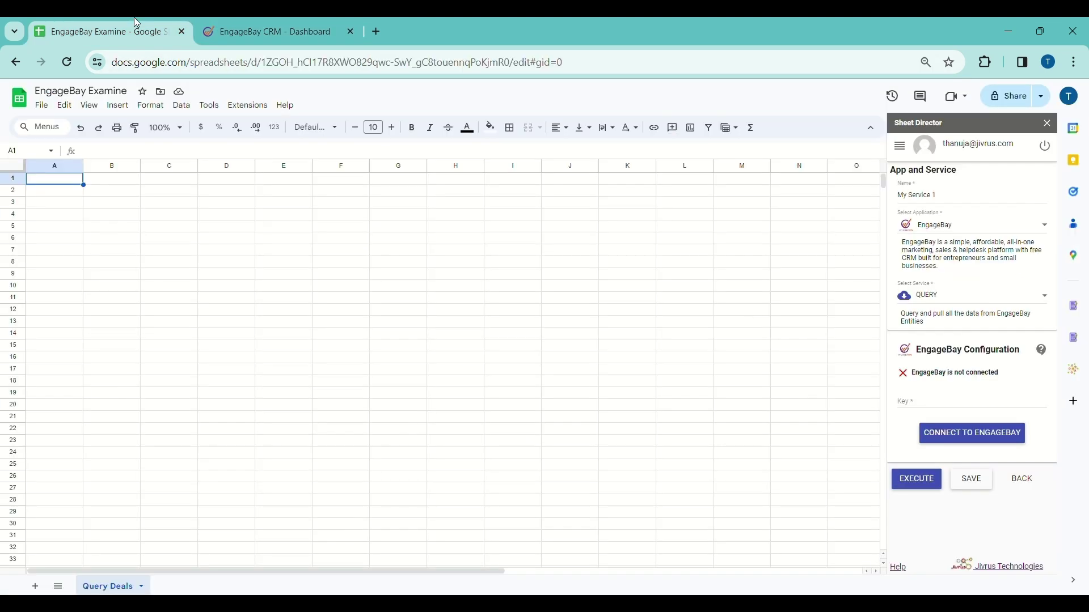
left_click(954, 412)
key("ctrl+v")
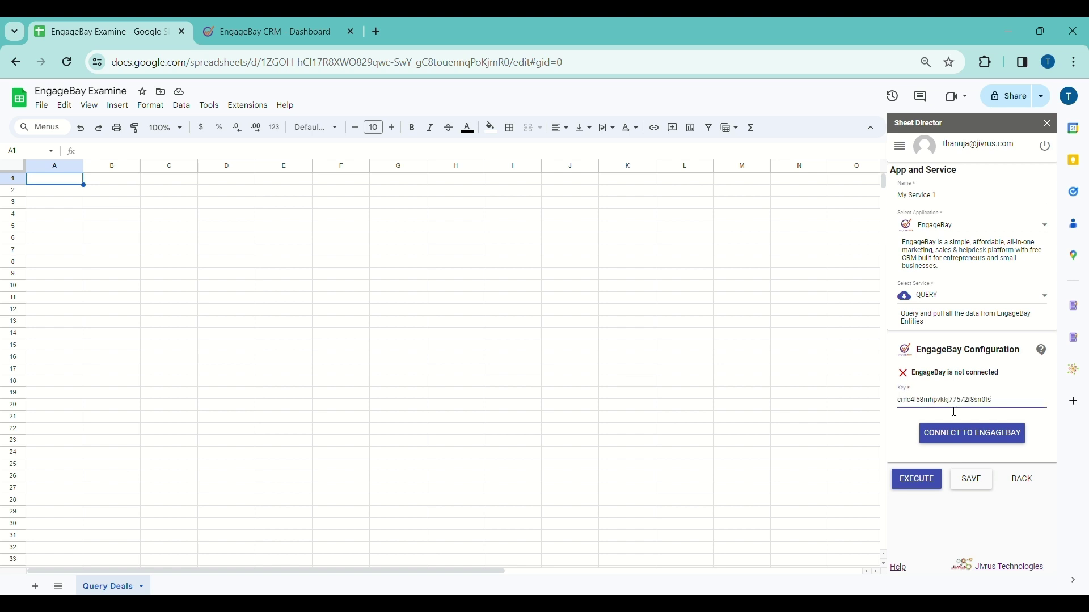
left_click(950, 436)
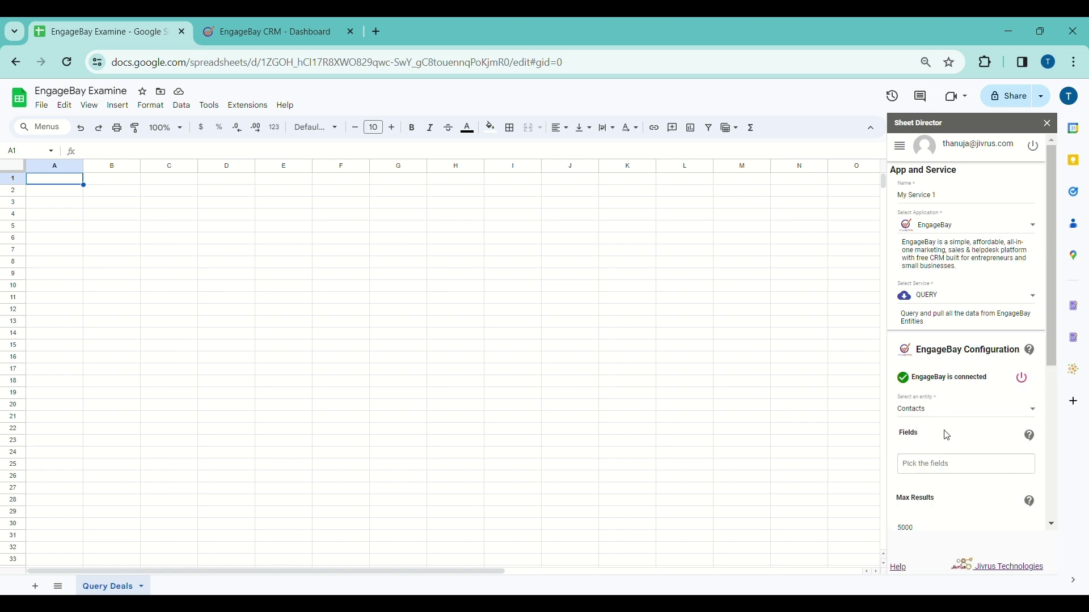
Name the service "Engagebay Query Service" and keep QUERY as its service type
triple_click(976, 202)
type("Engagebay Query Service")
scroll(974, 228, "down", 1)
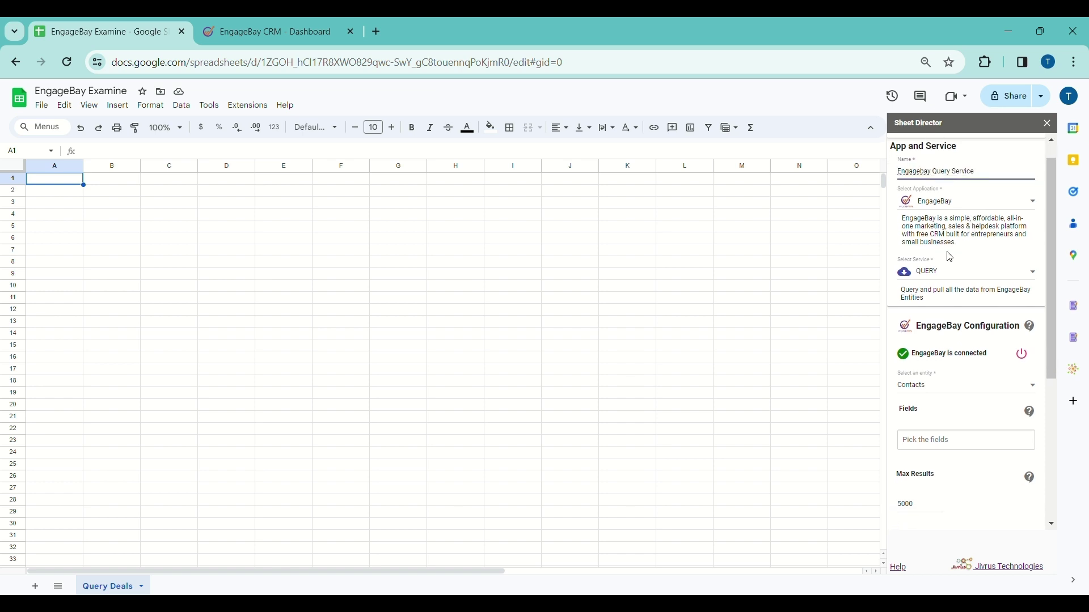
left_click(951, 275)
left_click(950, 275)
Set the EngageBay entity for the query to Deals
scroll(951, 275, "down", 3)
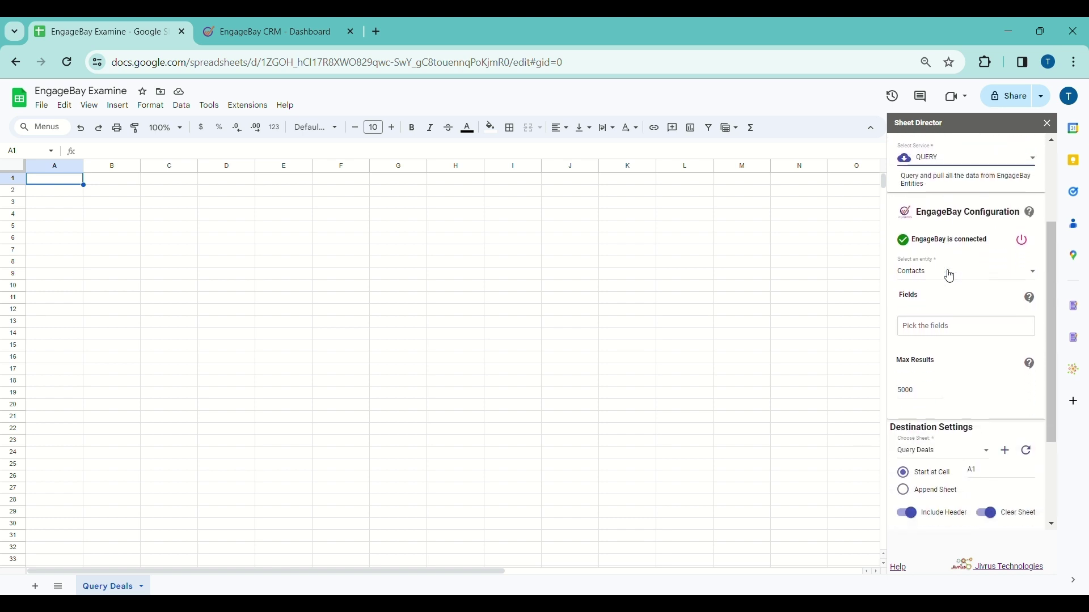
left_click(943, 264)
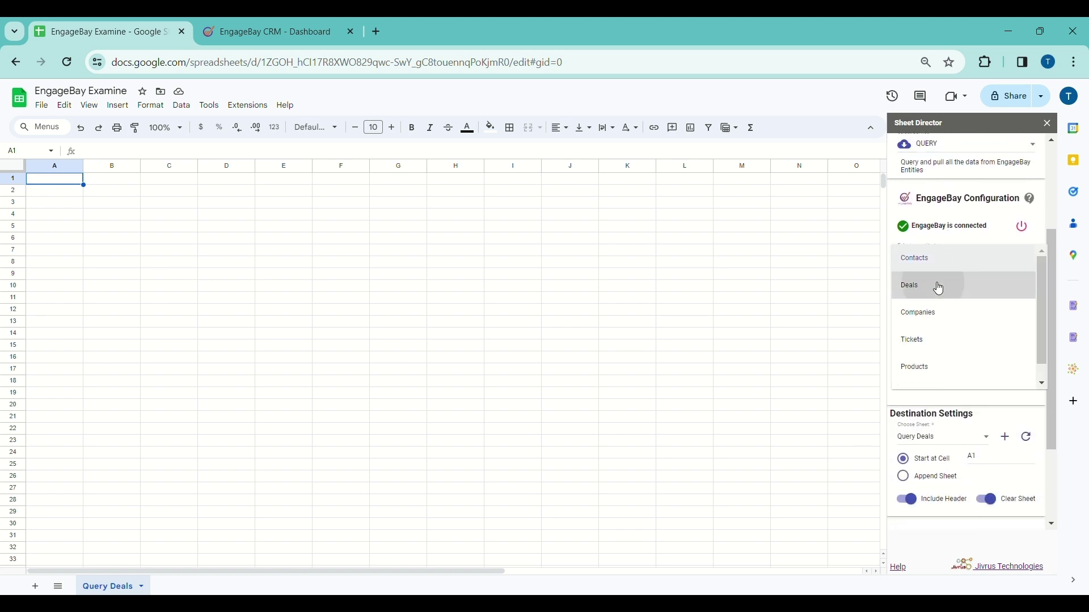
left_click(935, 287)
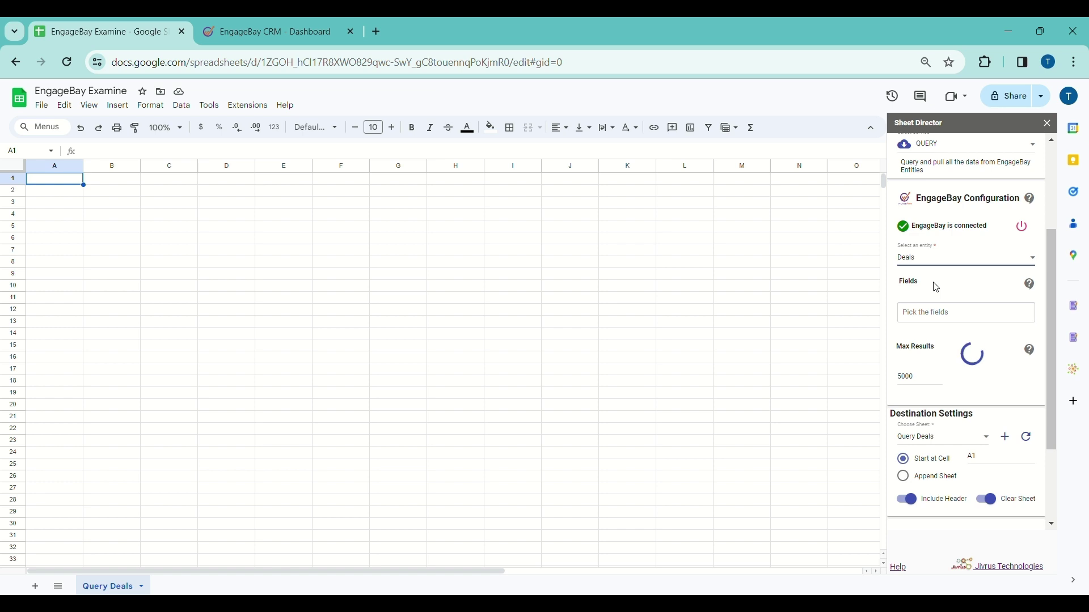
Add all available Deals fields to the query, including Amount, Closed Date, Name, Milestone Label Name, Track Name, Owner Email and Owner Name
left_click(943, 322)
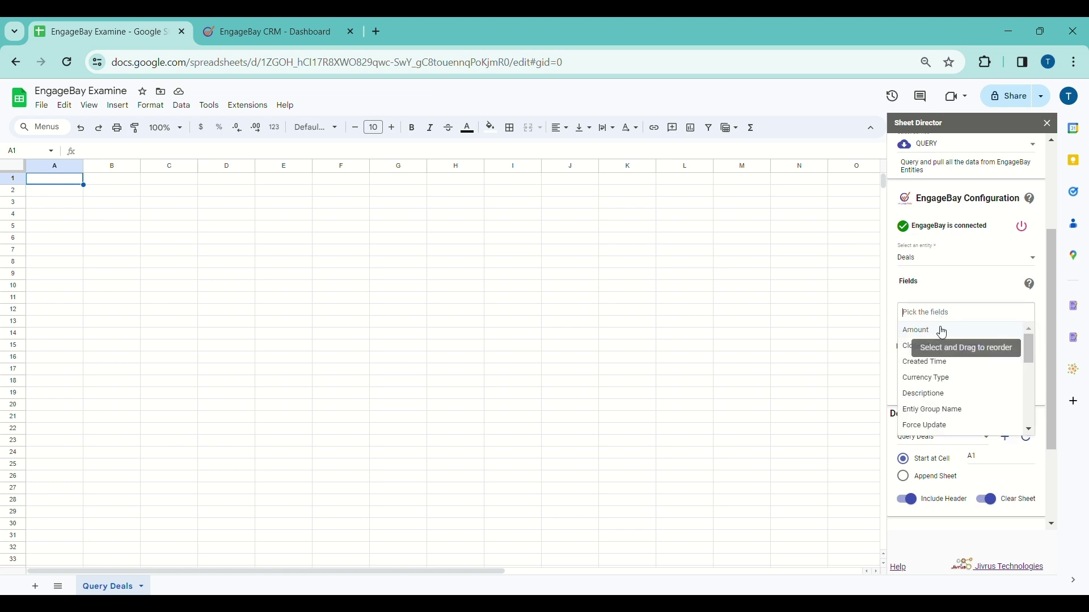
left_click(942, 330)
left_click(941, 330)
left_click(941, 331)
left_click(943, 350)
left_click(946, 368)
left_click(947, 368)
left_click(973, 499)
left_click(973, 386)
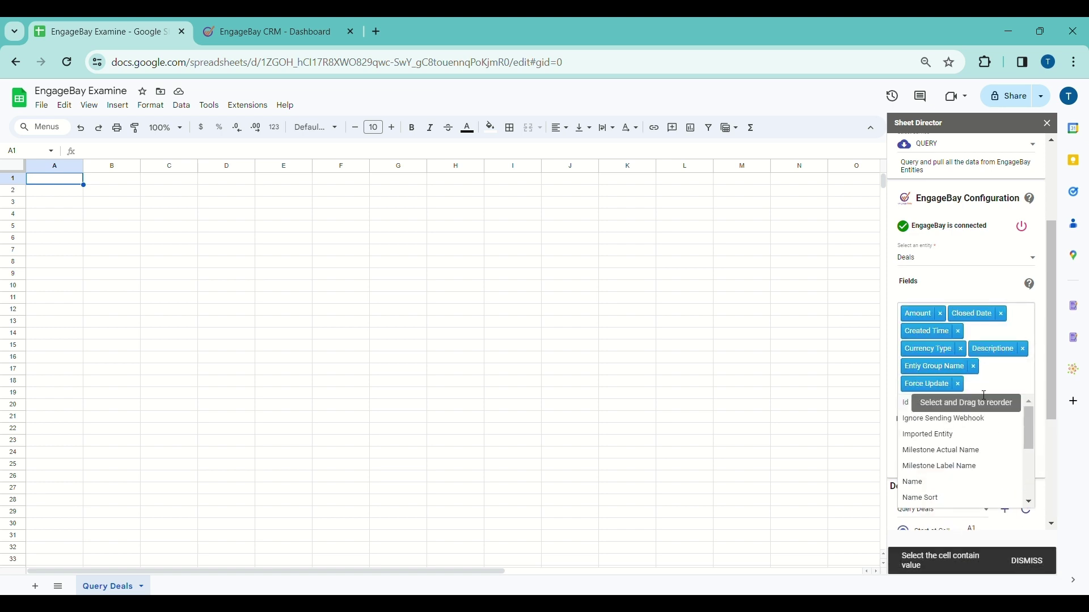
left_click(978, 419)
left_click(980, 435)
left_click(980, 452)
left_click(981, 455)
left_click(982, 469)
left_click(982, 476)
scroll(982, 476, "down", 5)
left_click(937, 330)
left_click(937, 330)
left_click(937, 331)
left_click(935, 298)
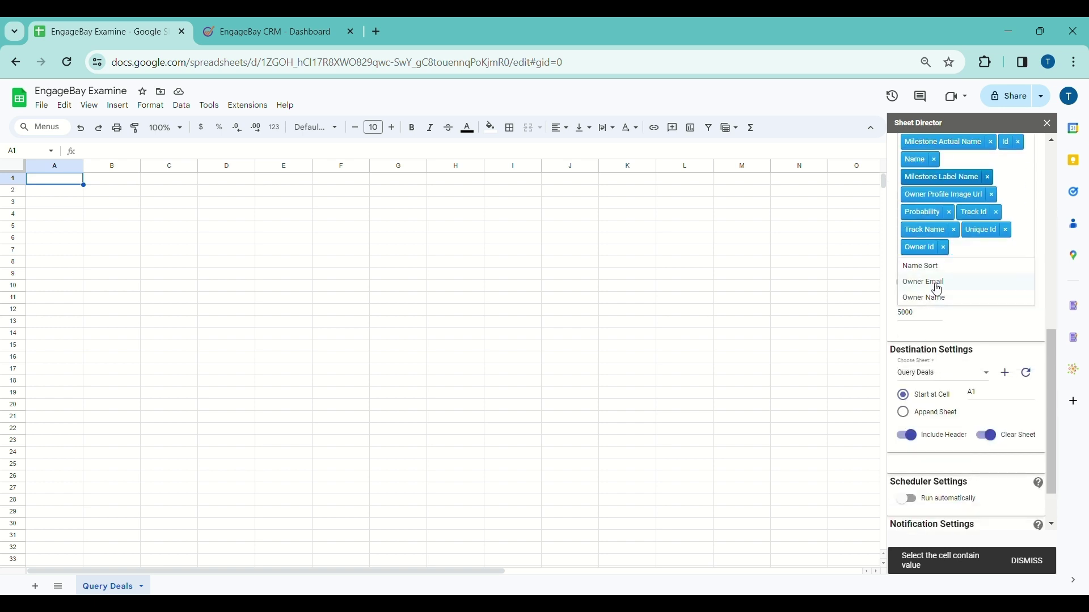
left_click(933, 283)
left_click(933, 267)
left_click(930, 266)
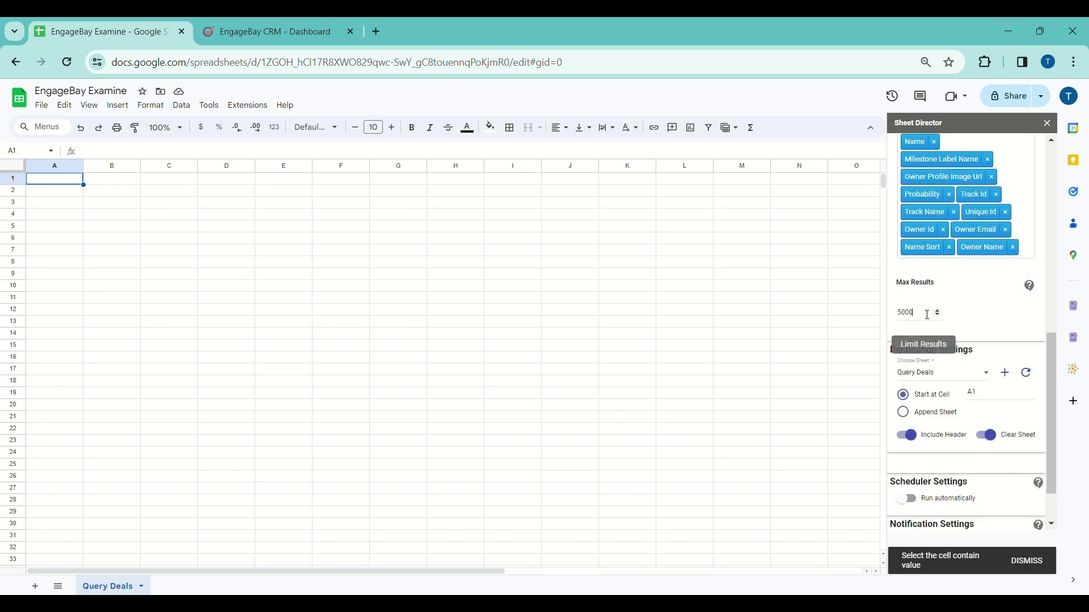
Limit the query to a maximum of 25 results and choose Query Deals as the destination sheet
double_click(928, 315)
type("25")
scroll(930, 320, "down", 1)
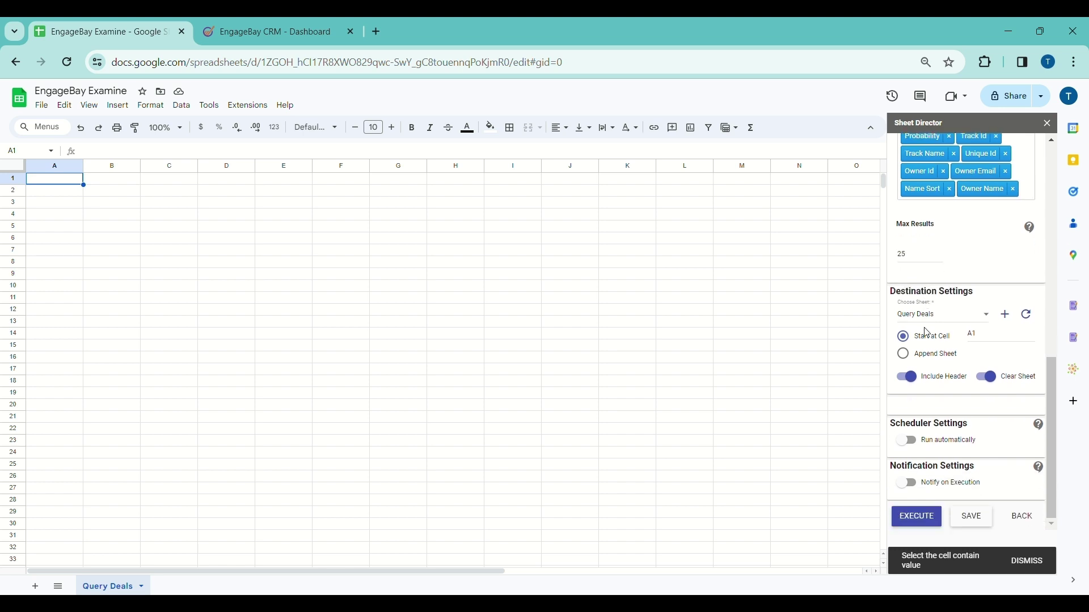
left_click(931, 321)
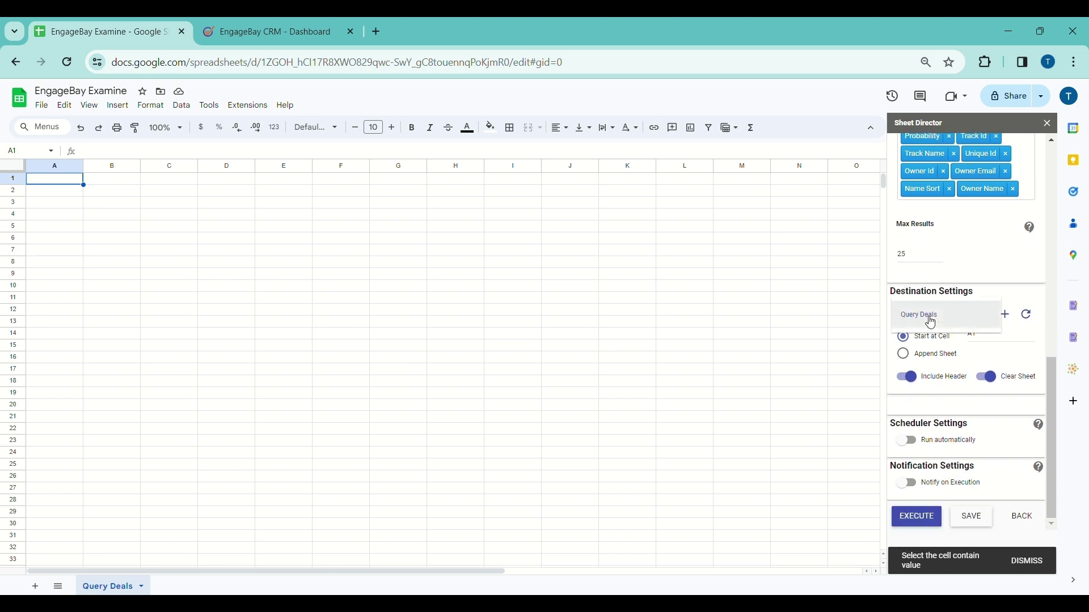
left_click(931, 322)
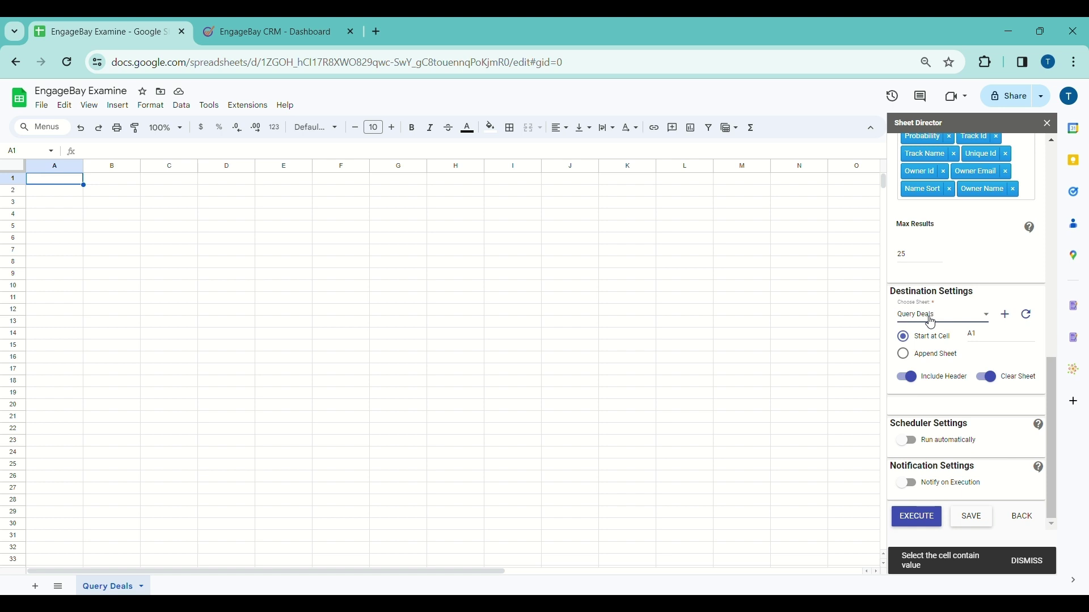
double_click(974, 343)
left_click(1009, 319)
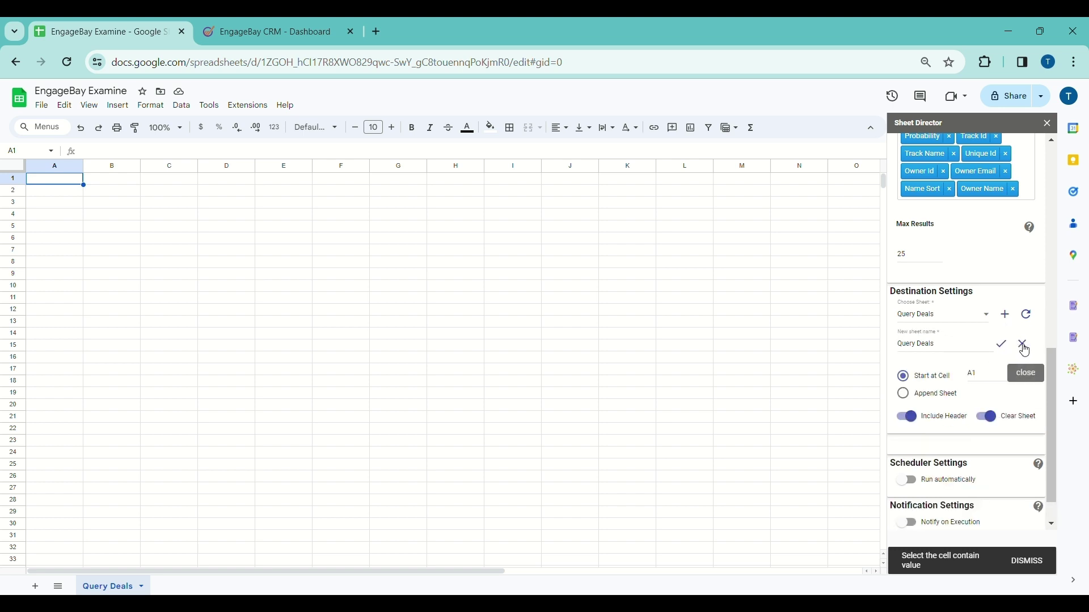
left_click(1025, 351)
left_click(921, 382)
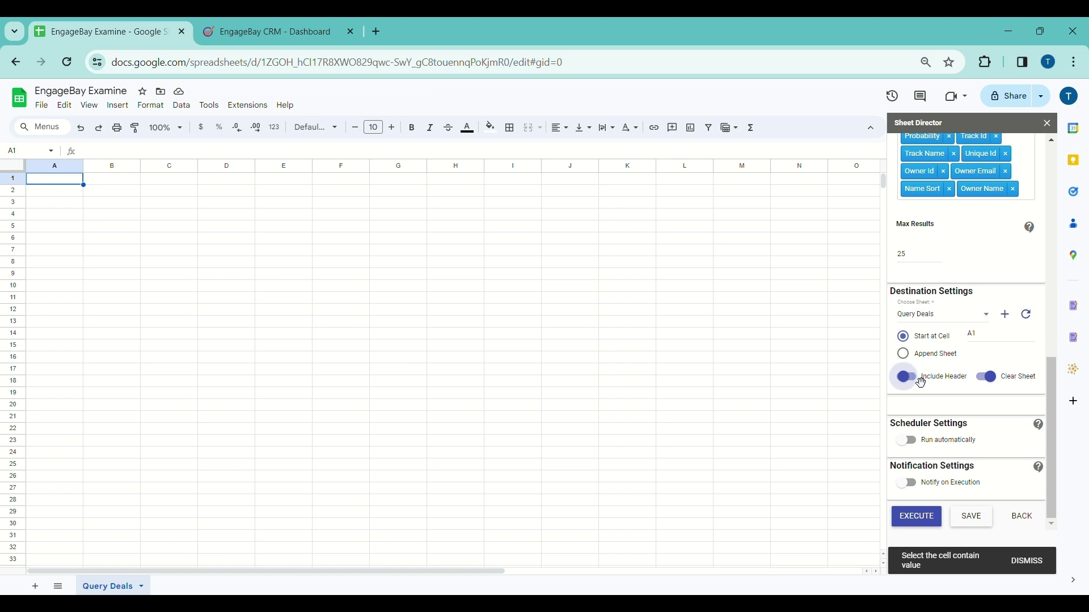
left_click(917, 378)
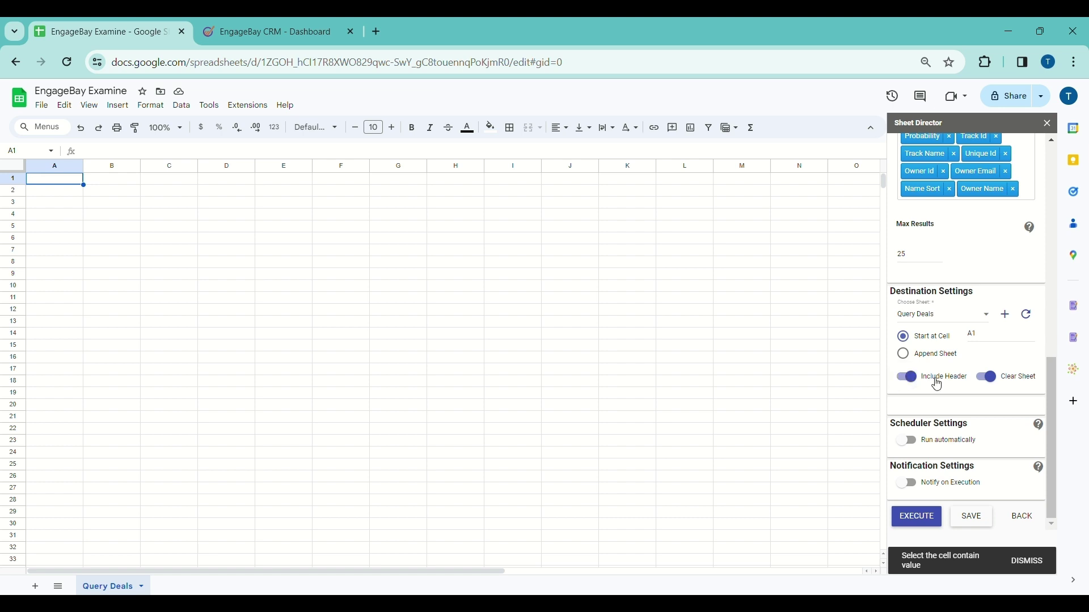
left_click(990, 380)
left_click(989, 379)
Execute the query and look through the imported deals across the columns of the Query Deals sheet
left_click(918, 518)
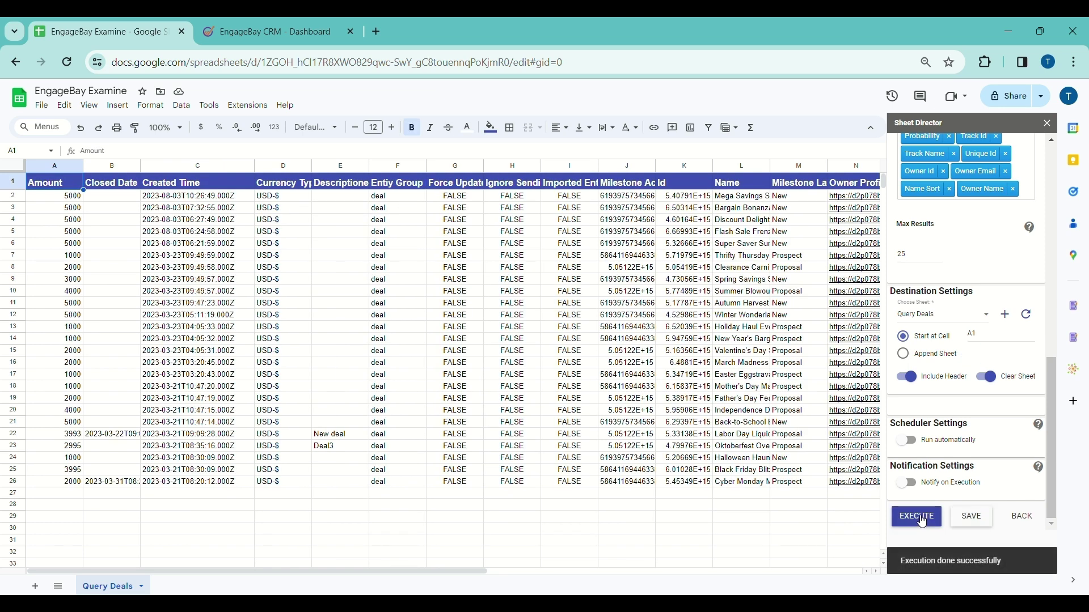
scroll(584, 327, "right", 10)
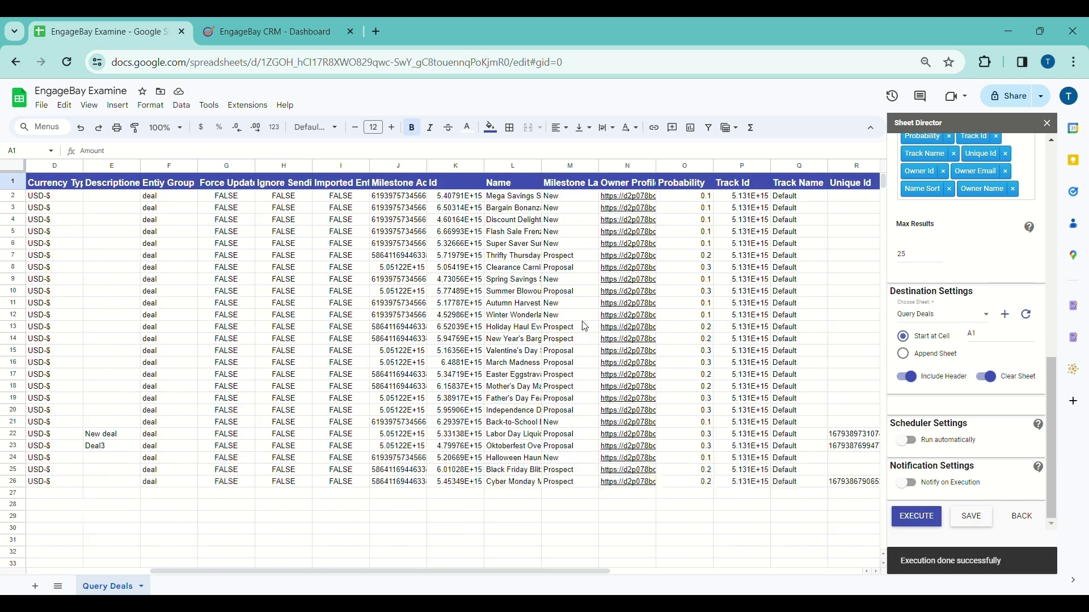
scroll(585, 327, "left", 10)
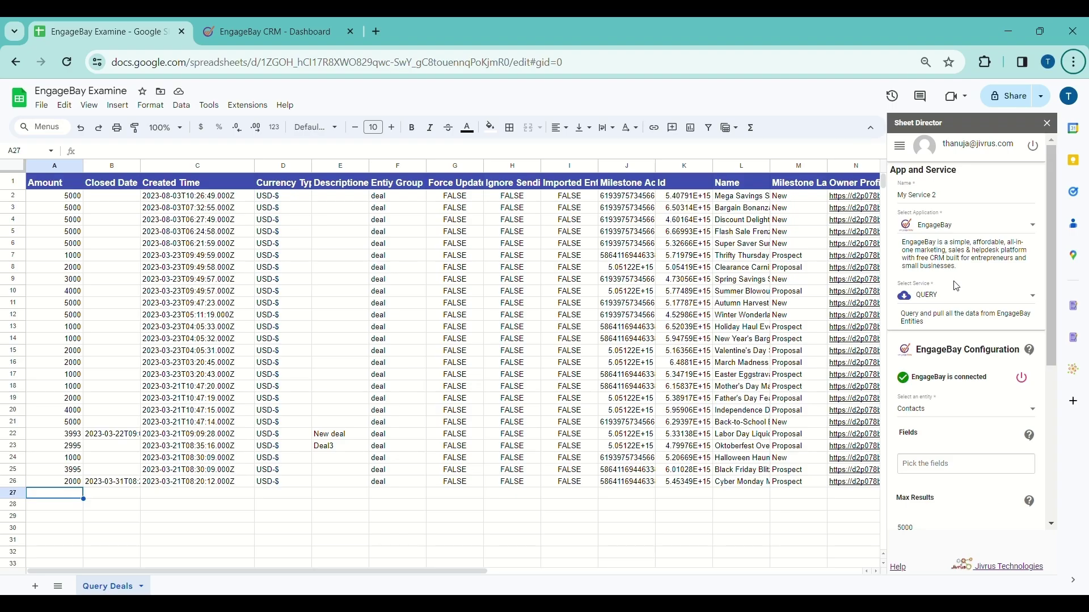
Name the new service "Engagebay Post Service" and set its service type to Post
triple_click(952, 200)
type("Engagebay Post Service")
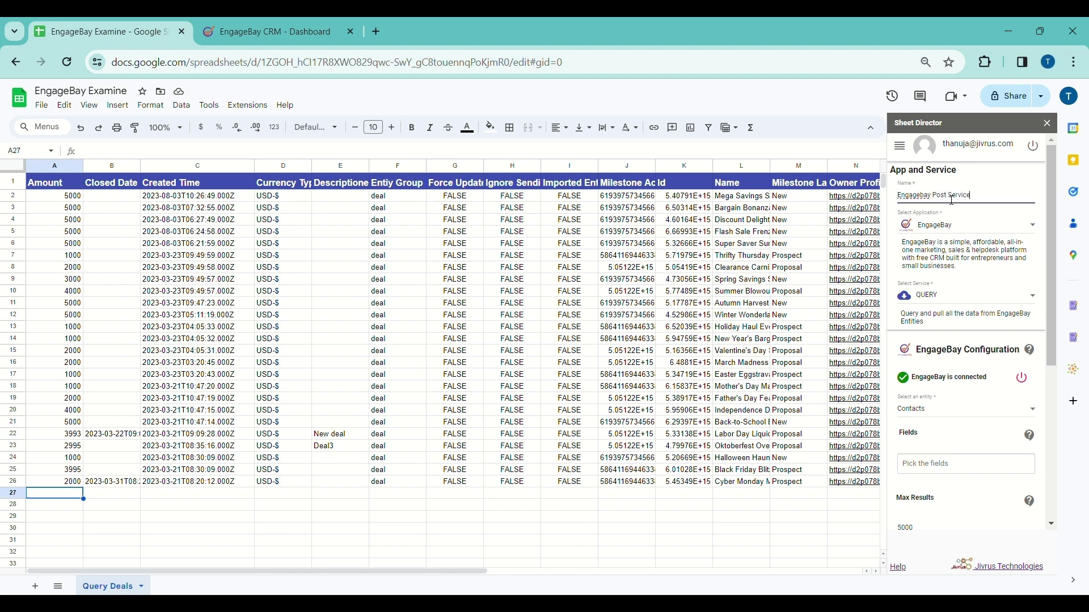
scroll(948, 227, "down", 1)
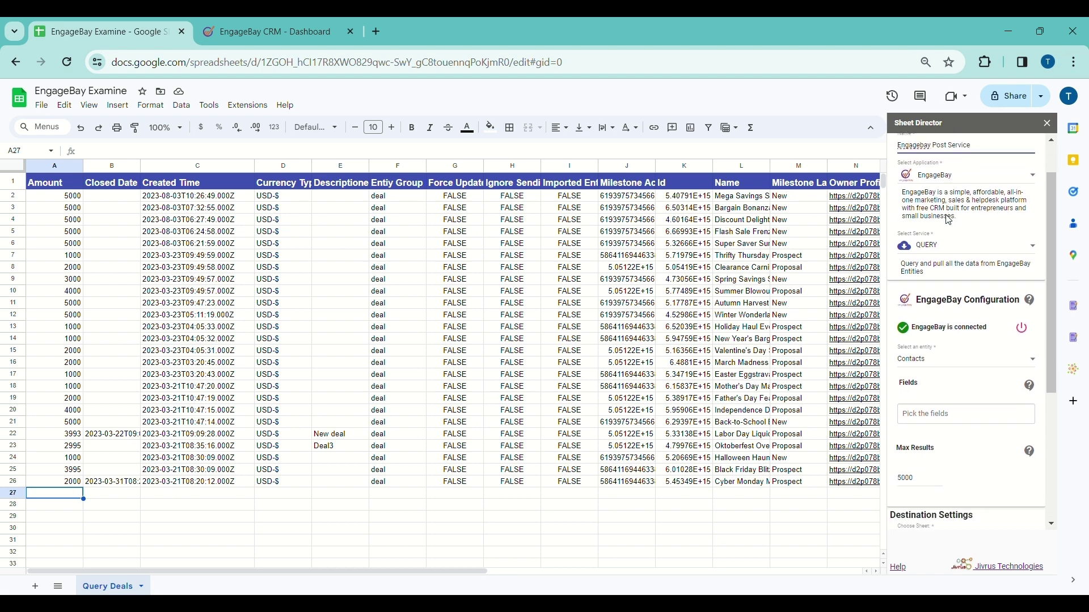
left_click(948, 248)
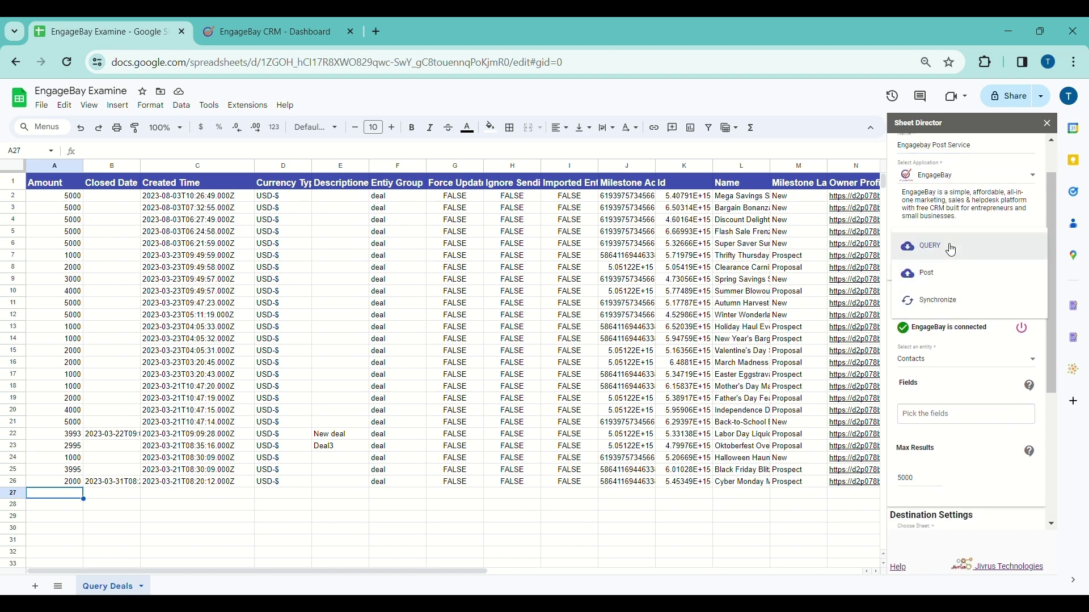
left_click(947, 277)
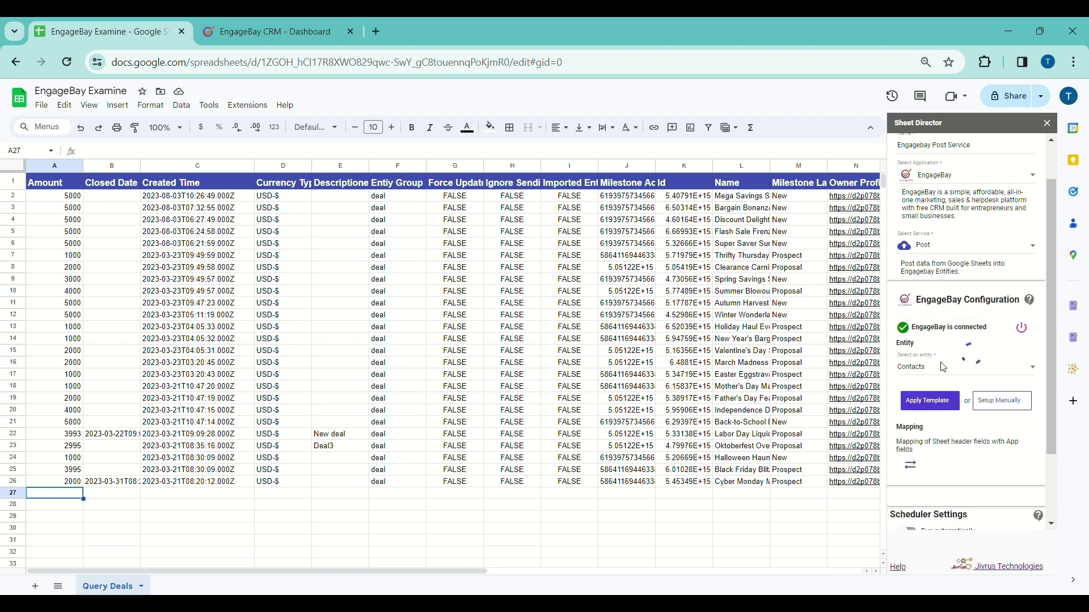
Set the post service's entity to Deals and apply the ready-made template for it
left_click(946, 371)
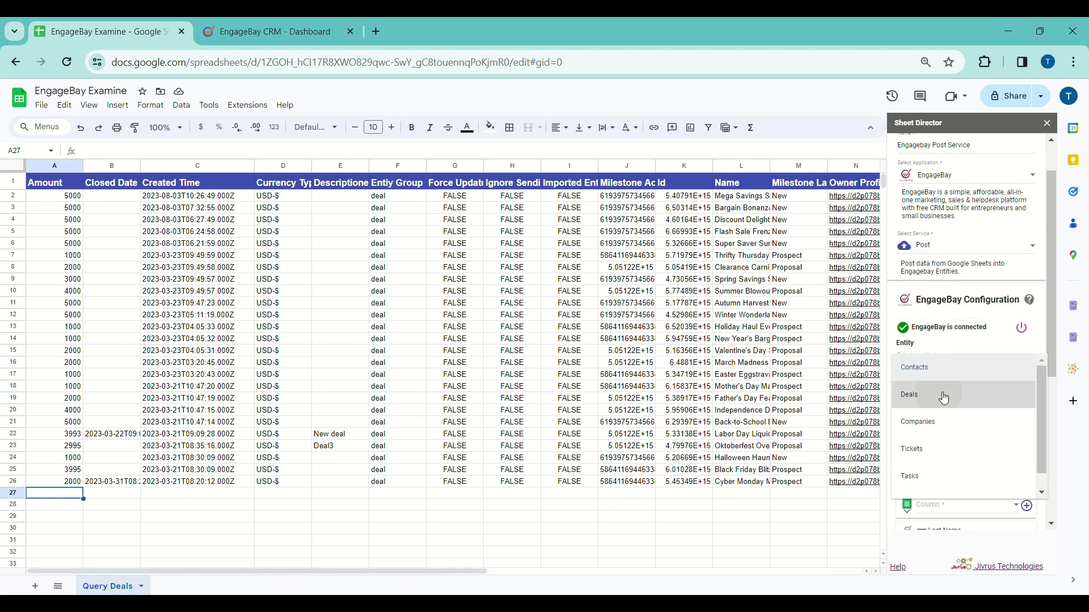
left_click(945, 398)
scroll(944, 363, "down", 2)
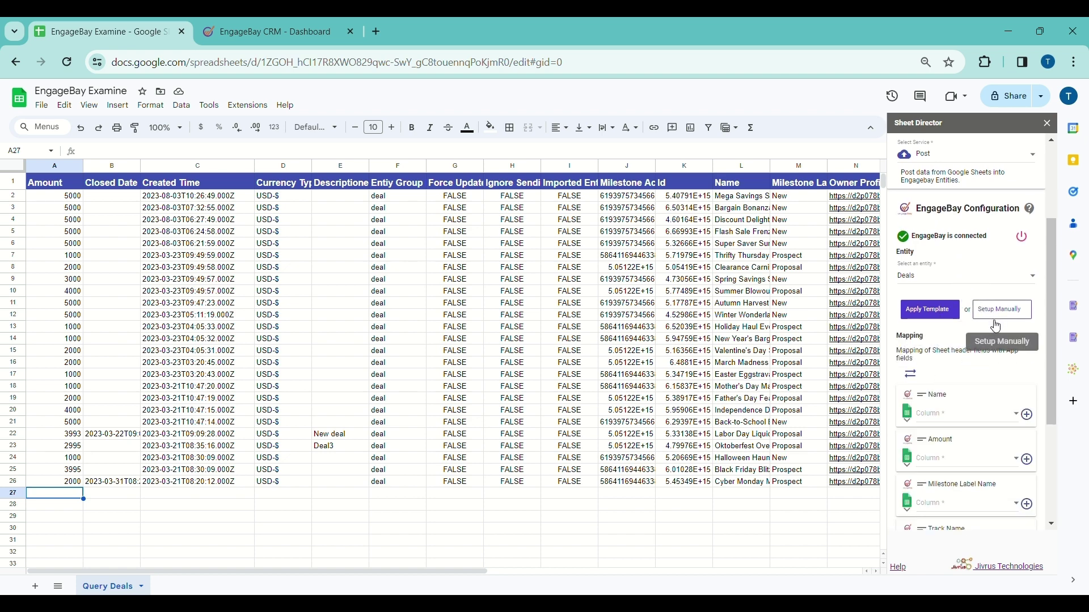
left_click(942, 315)
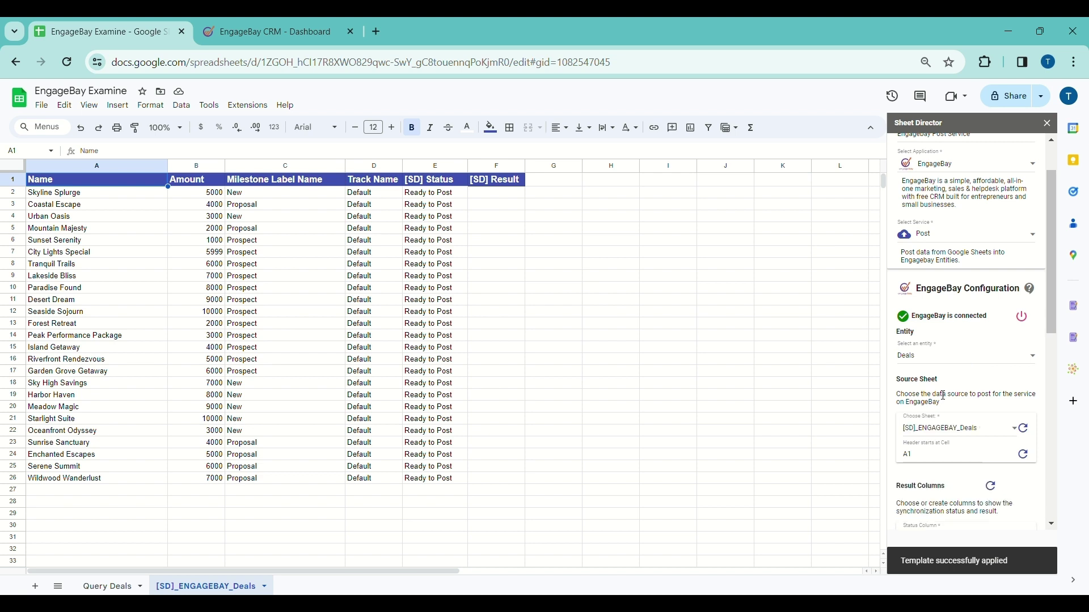
Review the template's source sheet and mapping settings, and choose [SD] Status as the status column
scroll(943, 395, "down", 10)
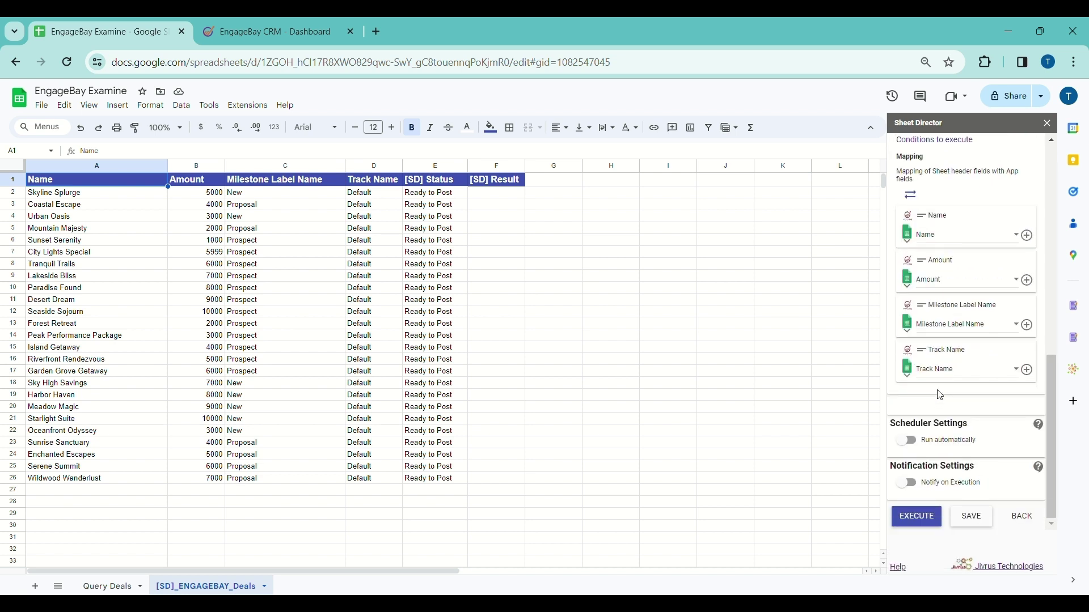
scroll(971, 386, "up", 3)
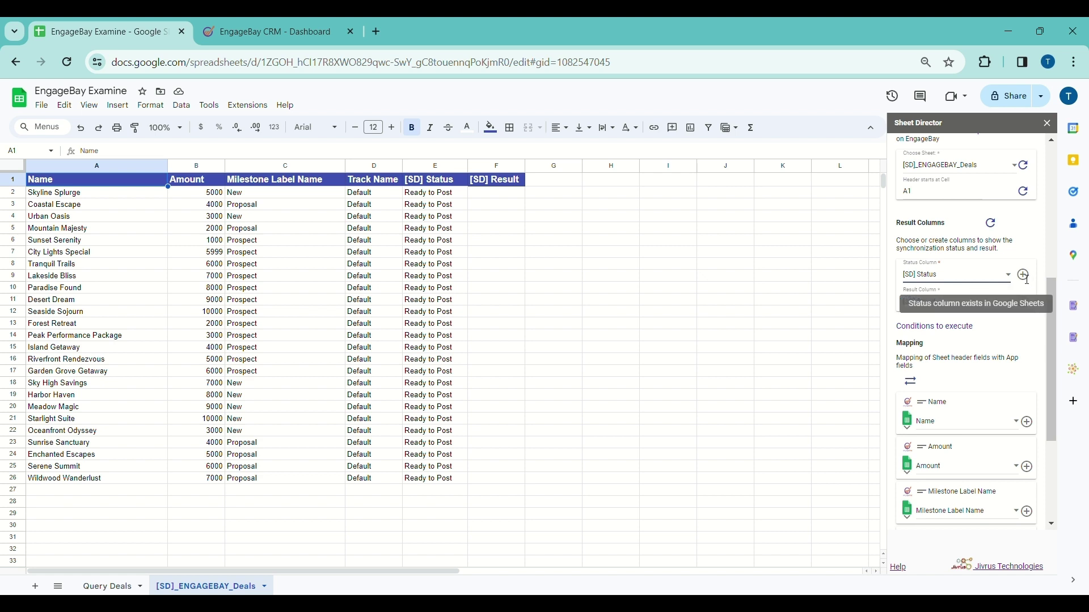
left_click(993, 278)
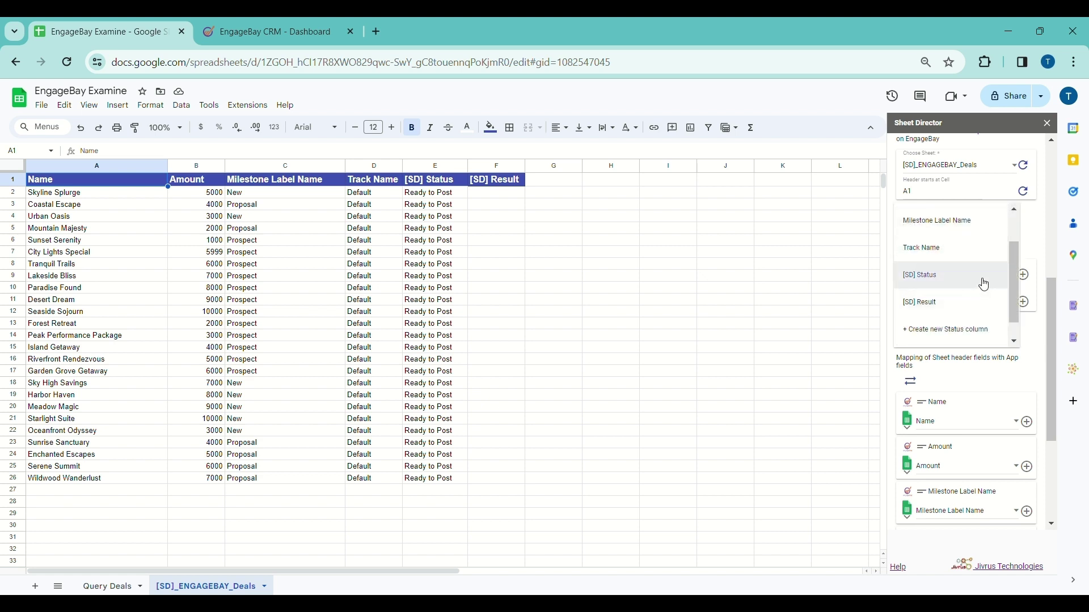
left_click(984, 284)
Map the Name field to the sheet's Name column and review the Amount, Milestone Label Name and Track Name mappings
scroll(956, 293, "down", 2)
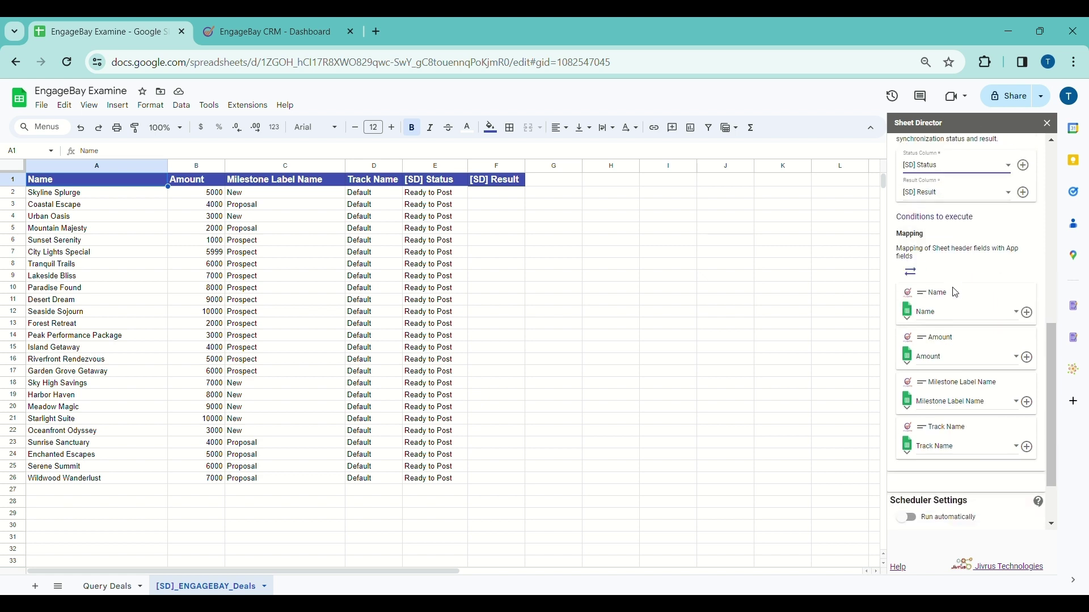
scroll(956, 292, "down", 1)
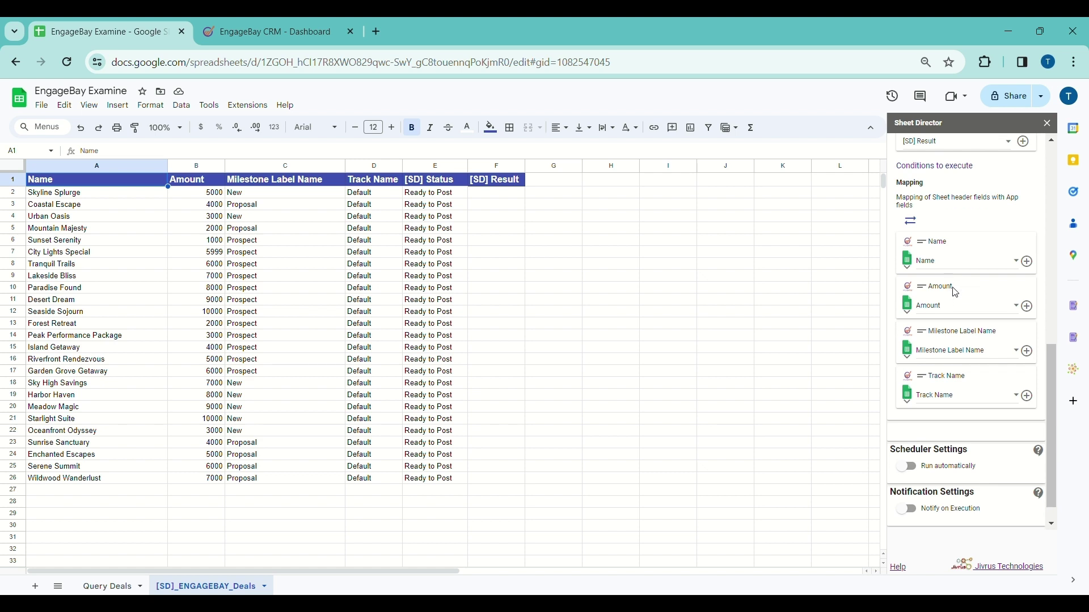
left_click(948, 273)
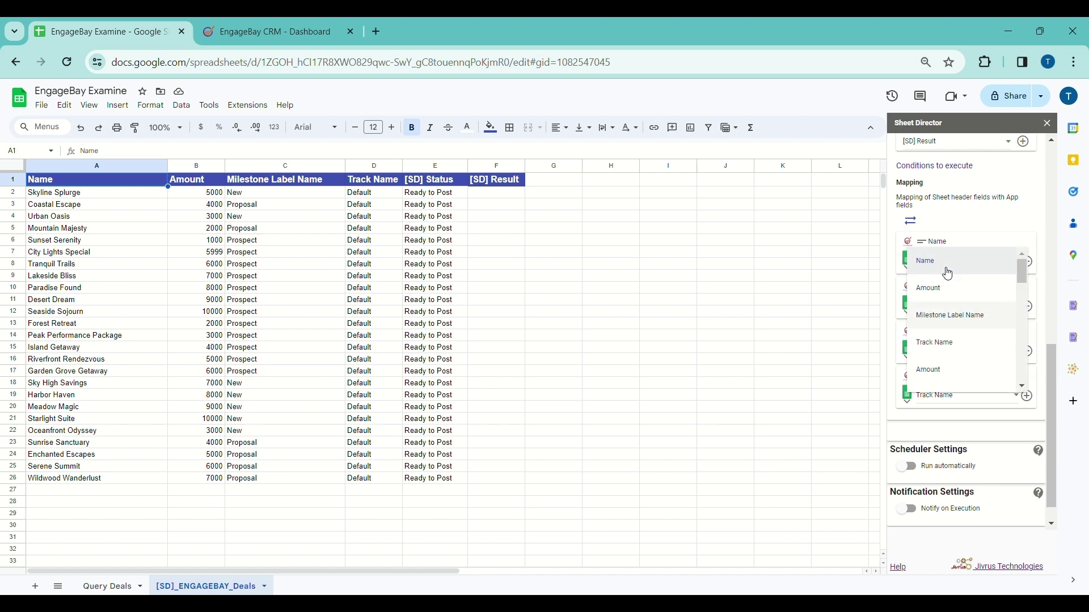
left_click(948, 273)
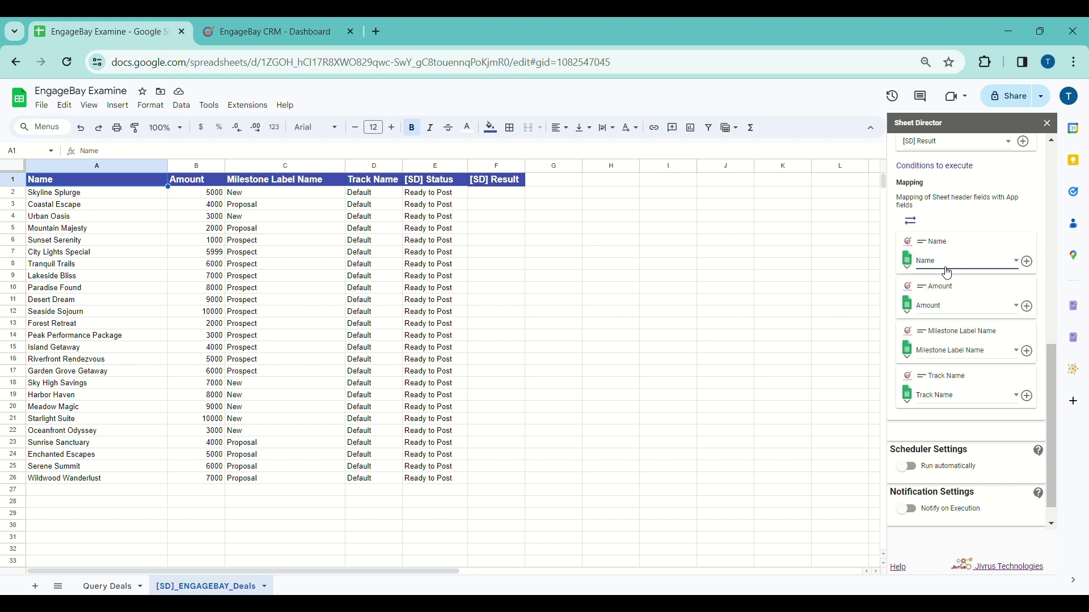
scroll(950, 291, "down", 1)
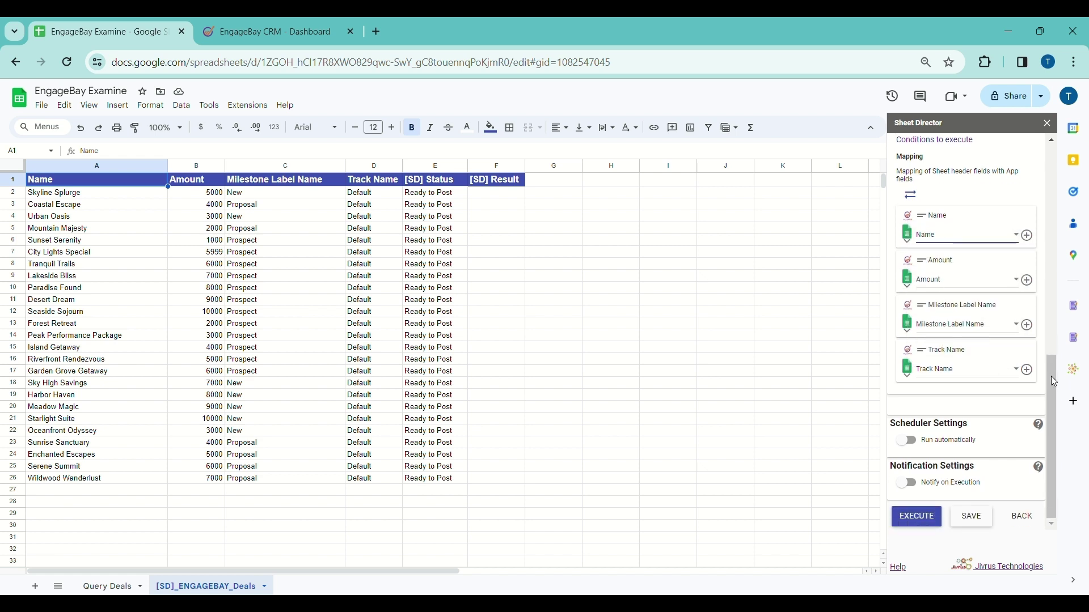
left_click(1033, 375)
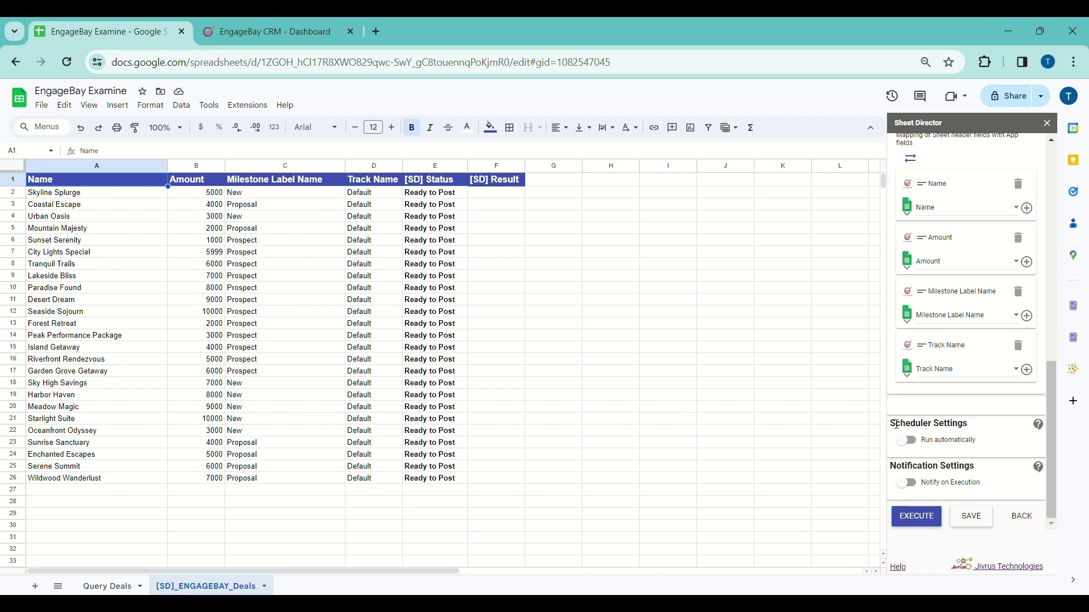
Execute the service to post the ready deals to EngageBay, and widen the [SD] Status column
left_click(915, 518)
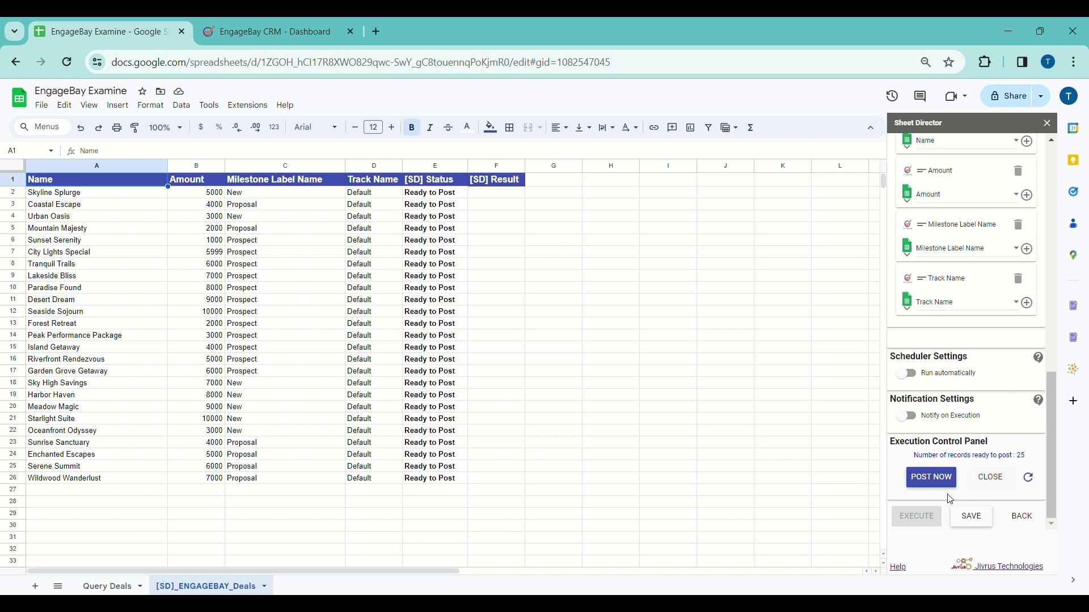
left_click(932, 481)
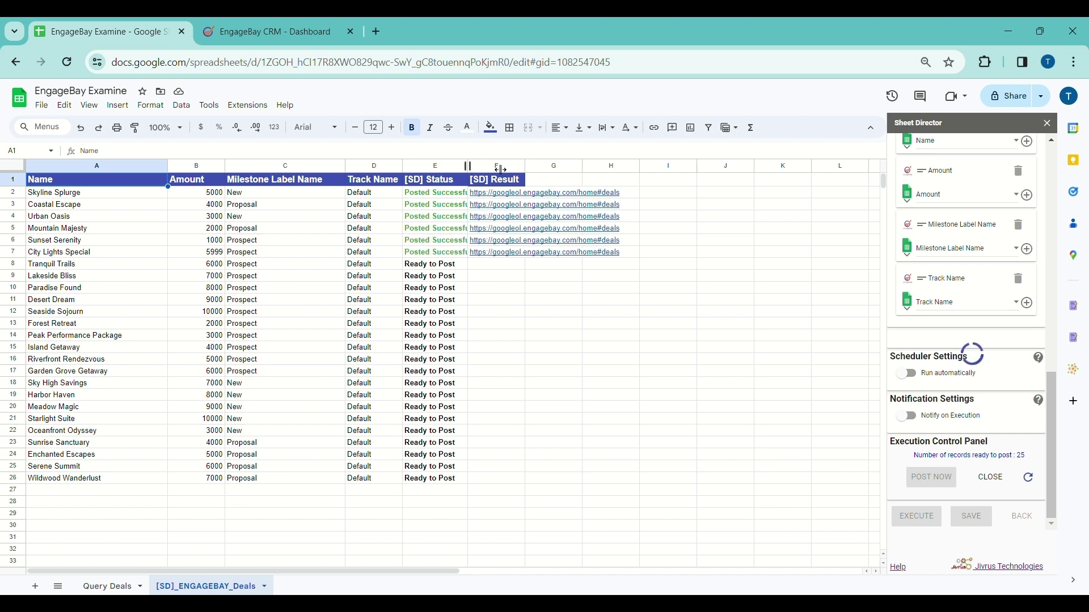
left_click_drag(469, 166, 506, 167)
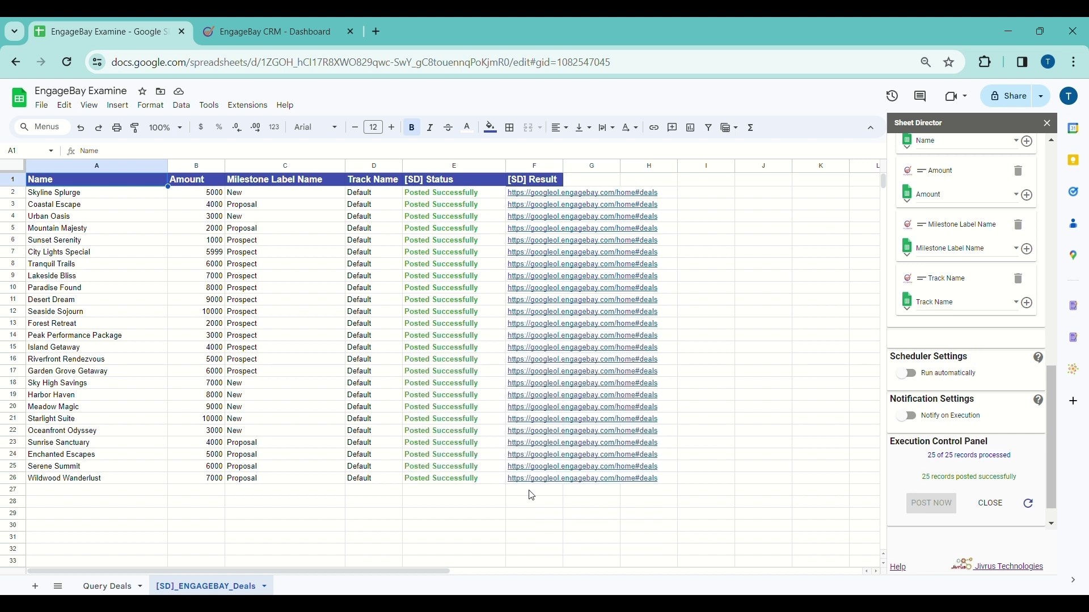
Open the first row's result link and find the "Skyline Splurge" deal on the EngageBay Deals page
mouse_move(522, 199)
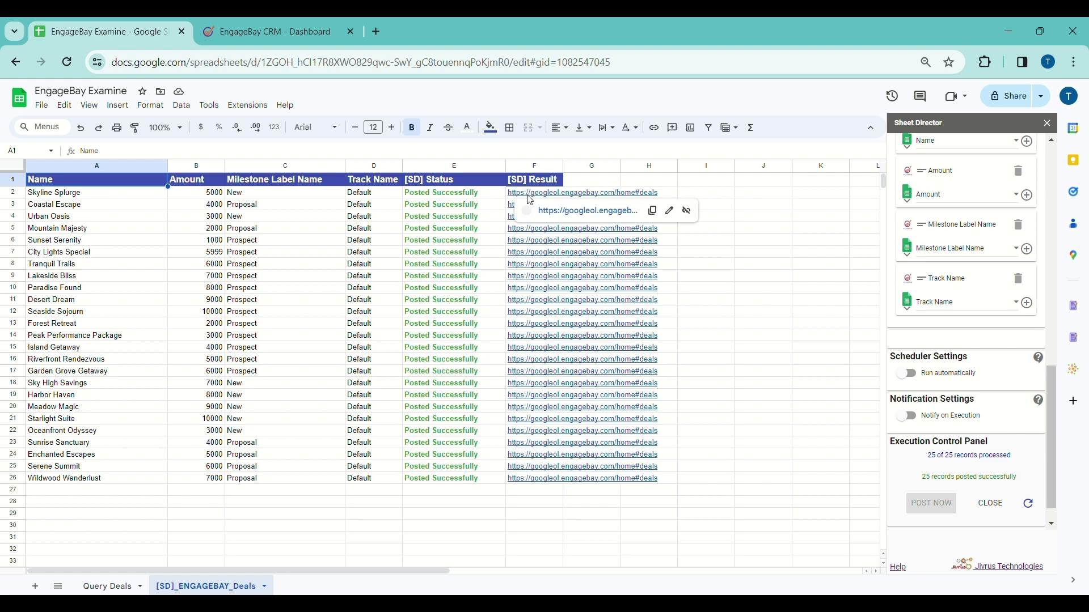
left_click(553, 213)
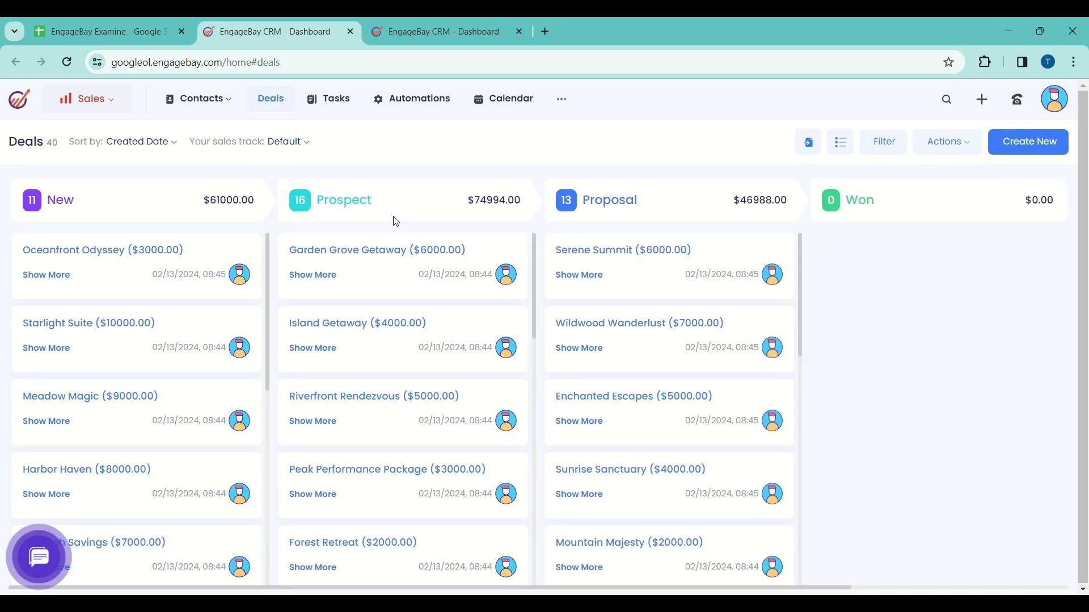
left_click(105, 32)
left_click(79, 197)
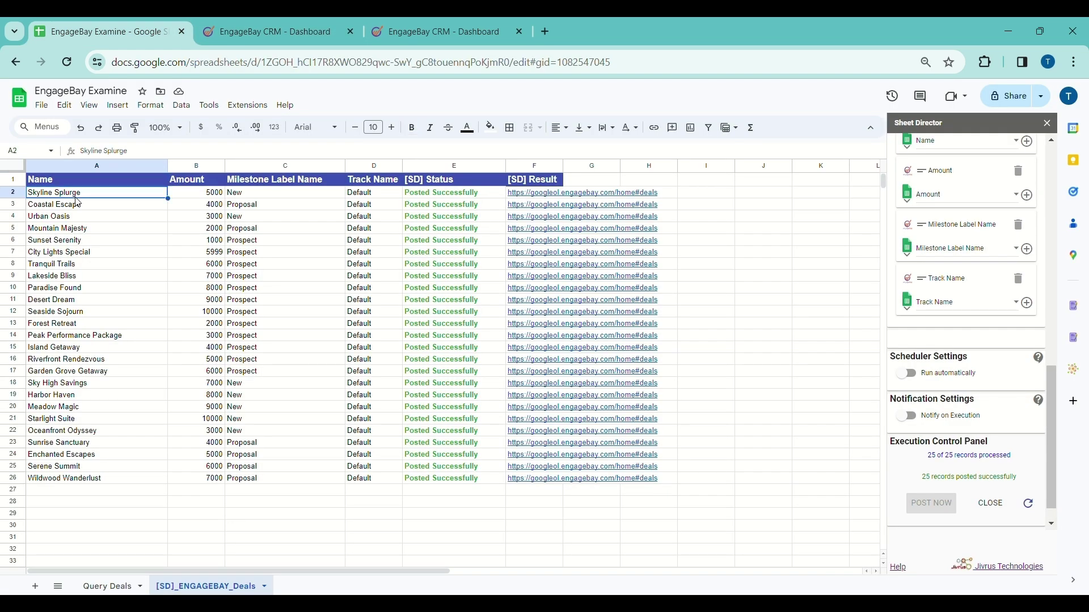
left_click(275, 32)
type("Skyline Splurge")
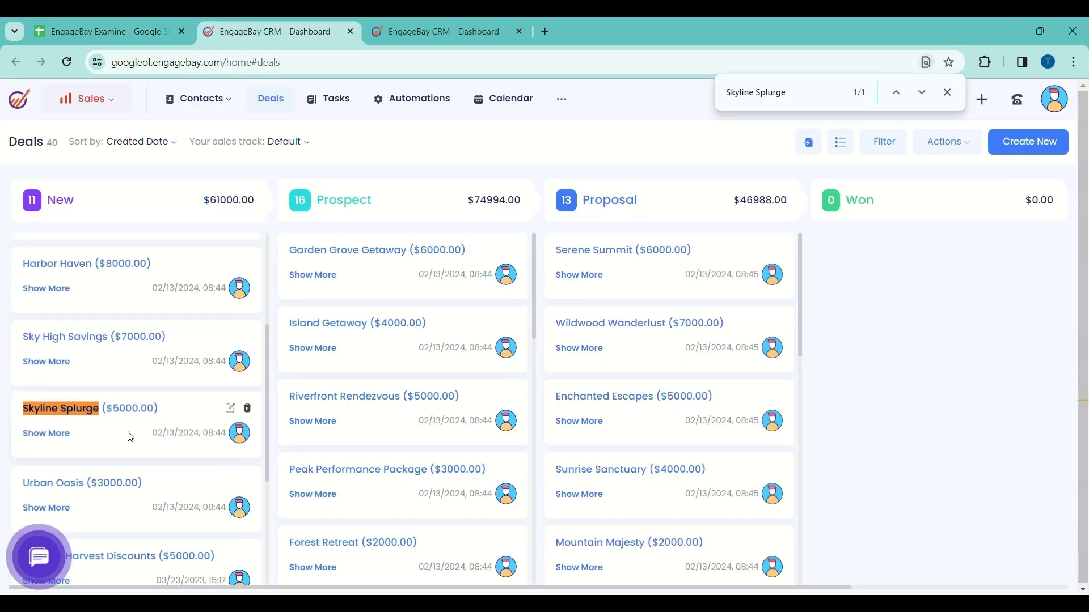
Compare the Skyline Splurge amount in the sheet with the EngageBay deal and look through the other posted deals
left_click(116, 18)
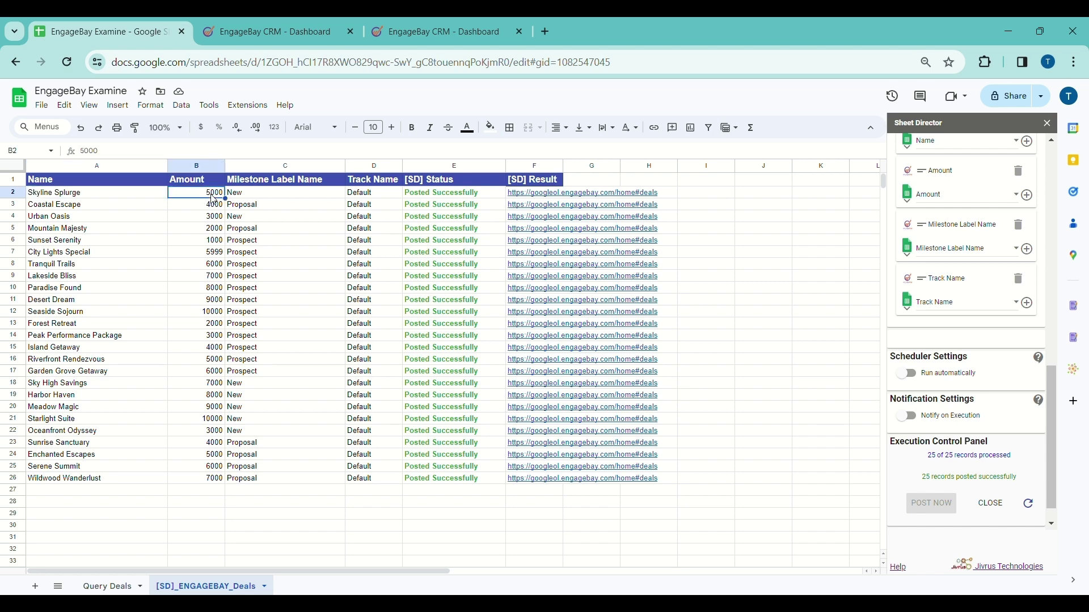
left_click(275, 32)
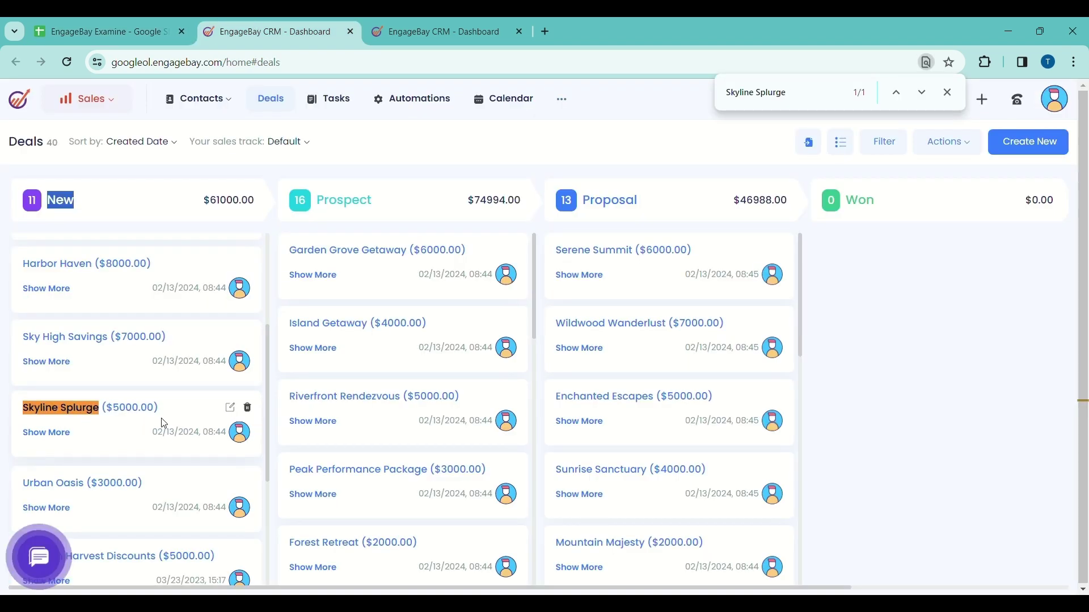
scroll(167, 311, "down", 4)
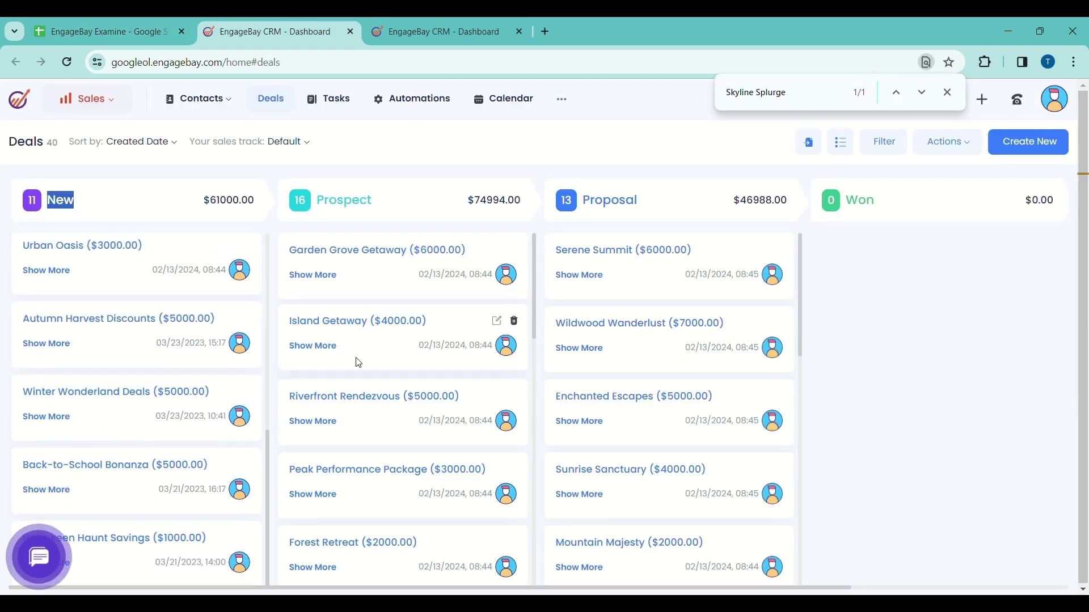
scroll(425, 360, "down", 15)
scroll(567, 397, "down", 5)
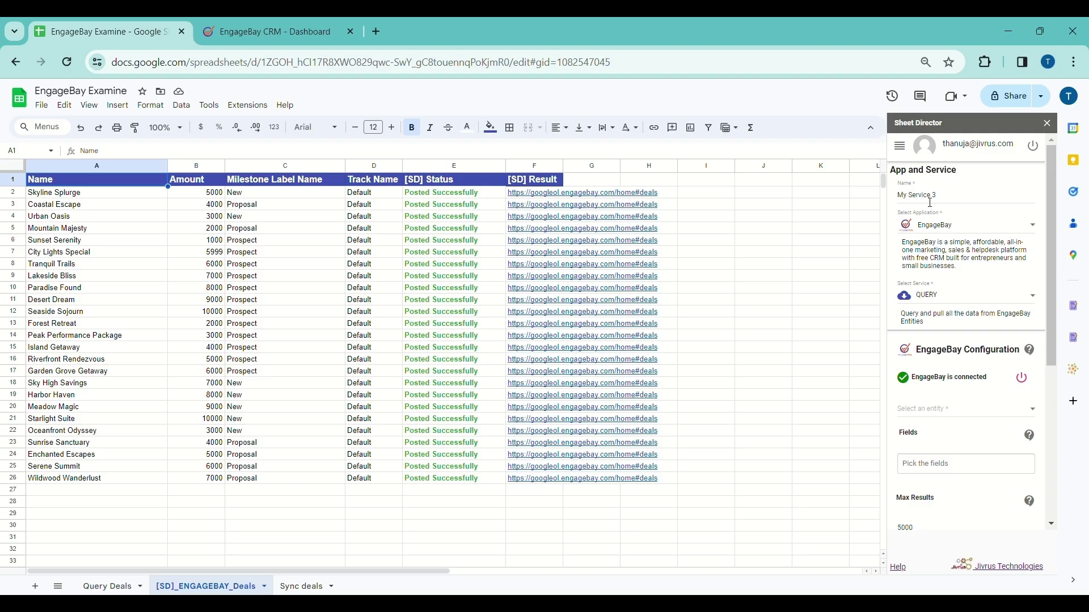
Name the new service "Engagebay Sync" and set its service type to Synchronize
triple_click(929, 200)
type("Engagebay Sync")
scroll(979, 254, "down", 1)
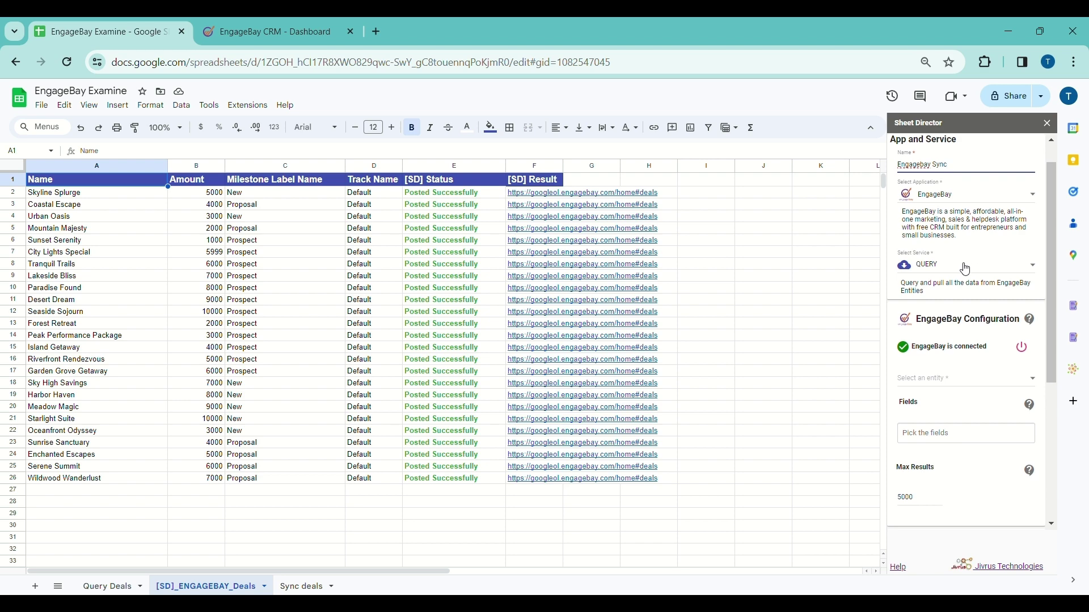
left_click(962, 268)
left_click(954, 319)
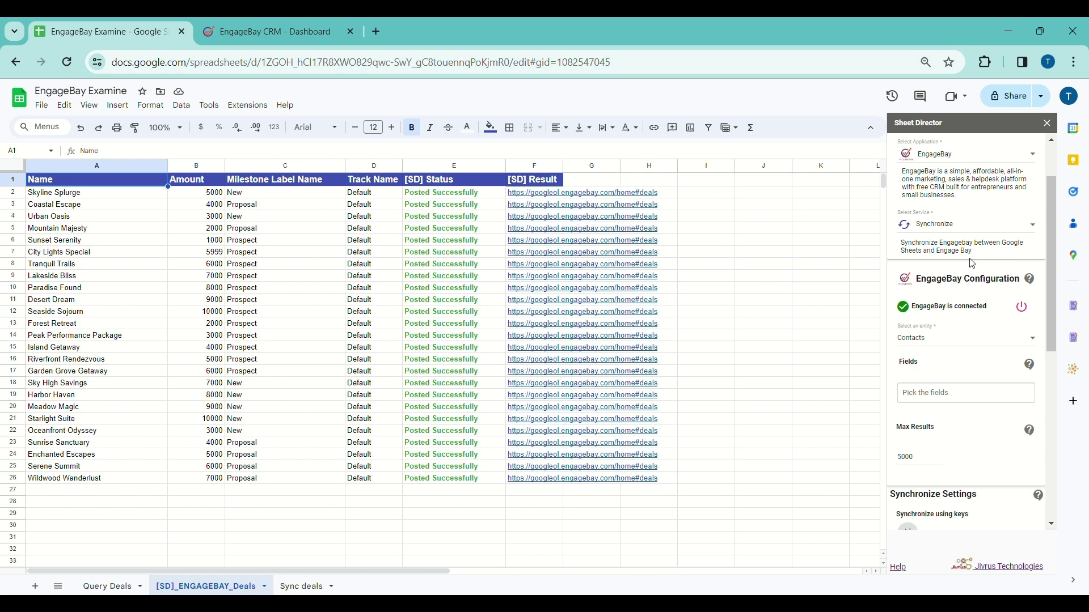
Set the sync service's entity to Deals and pick the fields Amount, Id, Milestone Label Name, Track Name and Name
left_click(931, 339)
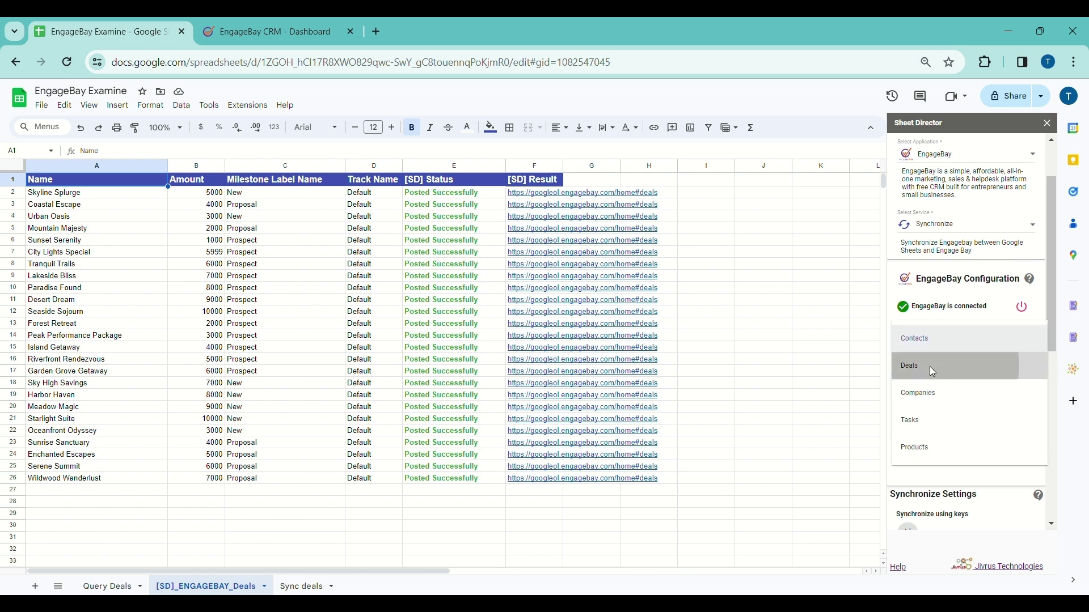
left_click(932, 372)
left_click(937, 372)
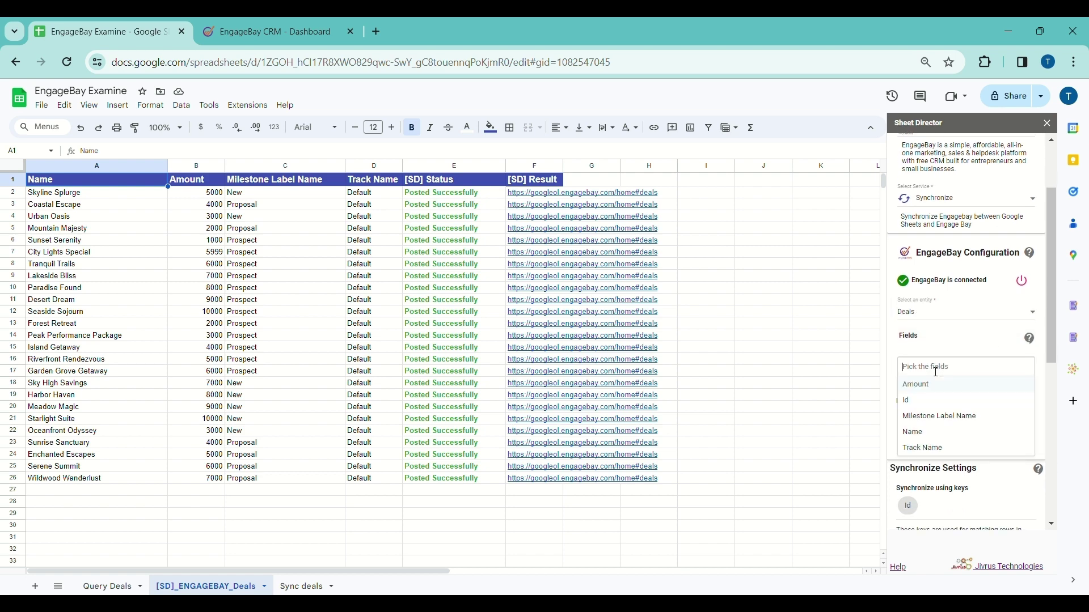
left_click(936, 388)
left_click(936, 388)
left_click(937, 391)
left_click(938, 408)
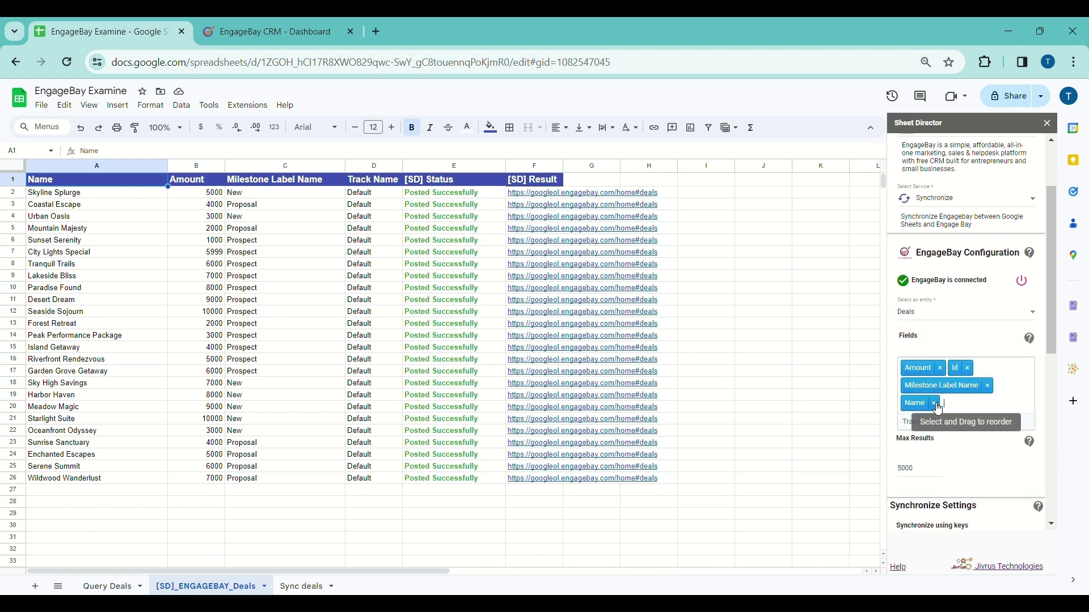
left_click(935, 405)
left_click(920, 421)
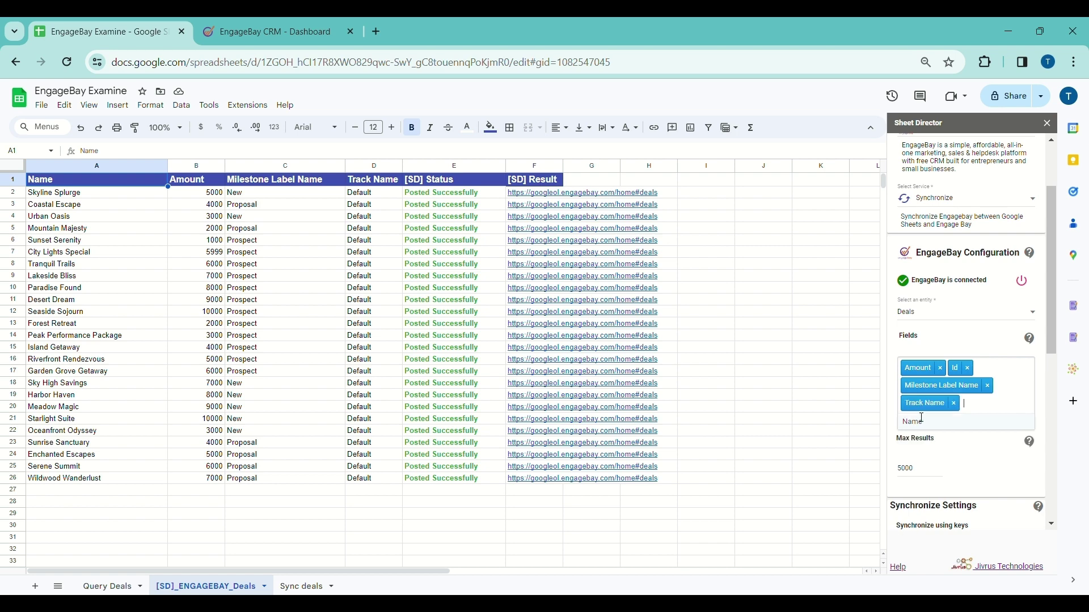
left_click(921, 428)
Limit the synchronization to a maximum of 25 results
scroll(925, 397, "down", 2)
double_click(929, 381)
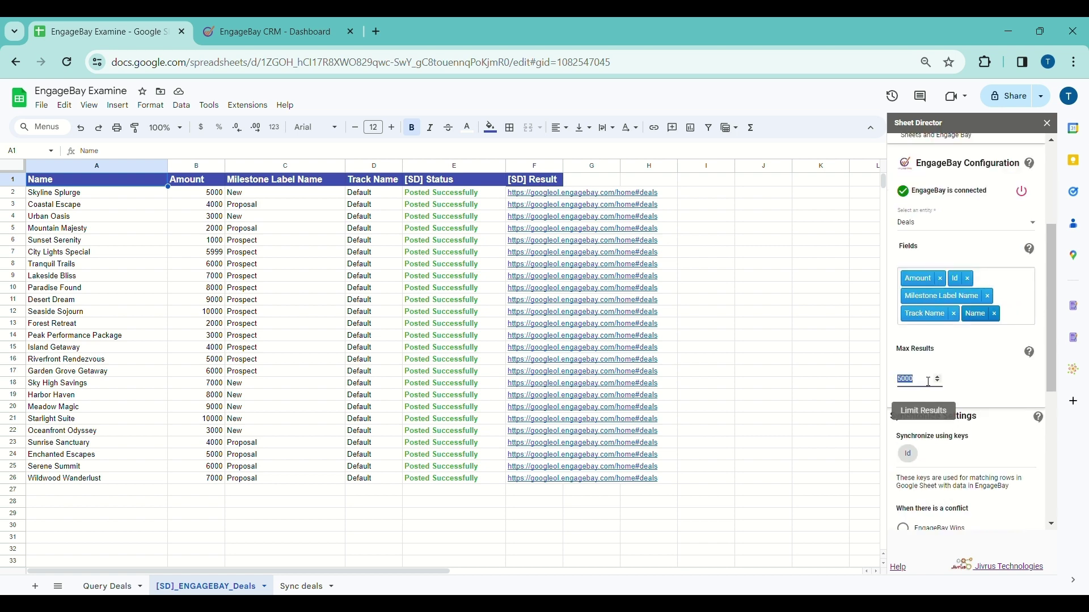
type("25")
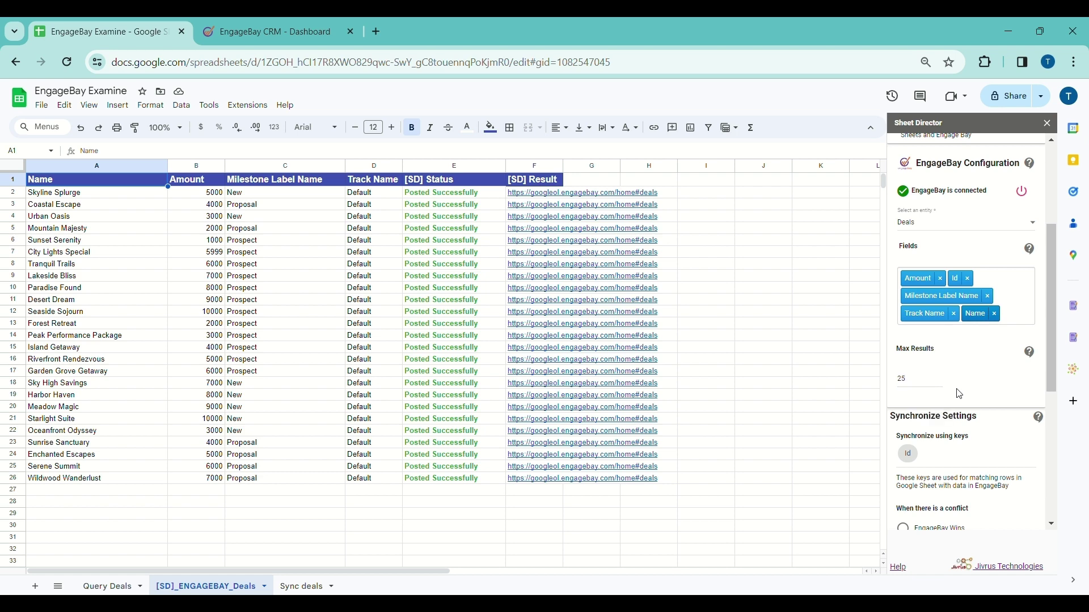
Review the synchronization key and both conflict options, and set Google Sheet Wins for conflicts
scroll(959, 393, "down", 2)
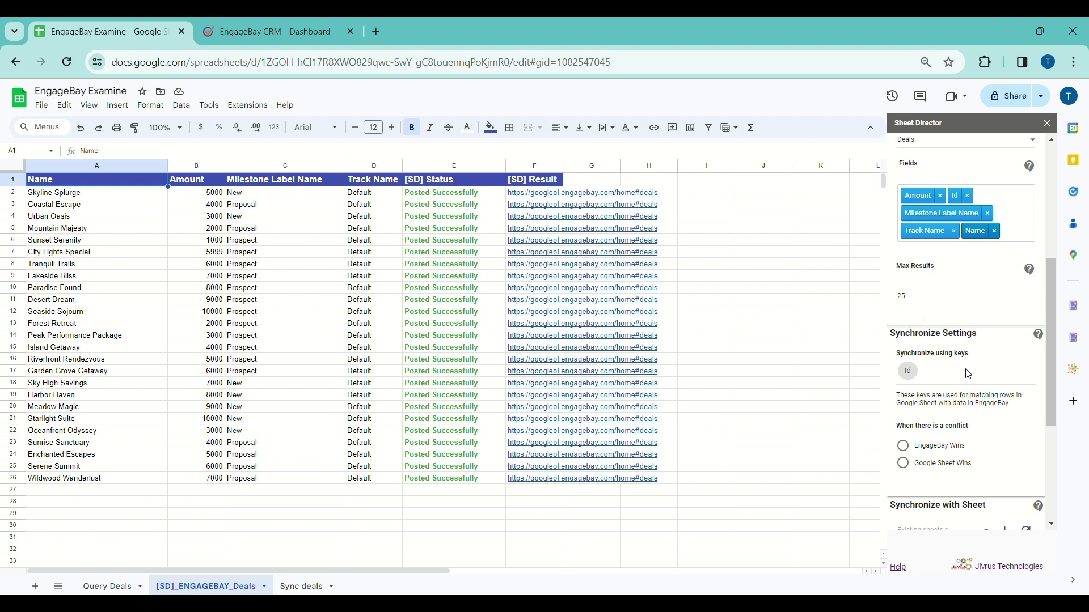
scroll(968, 351, "down", 1)
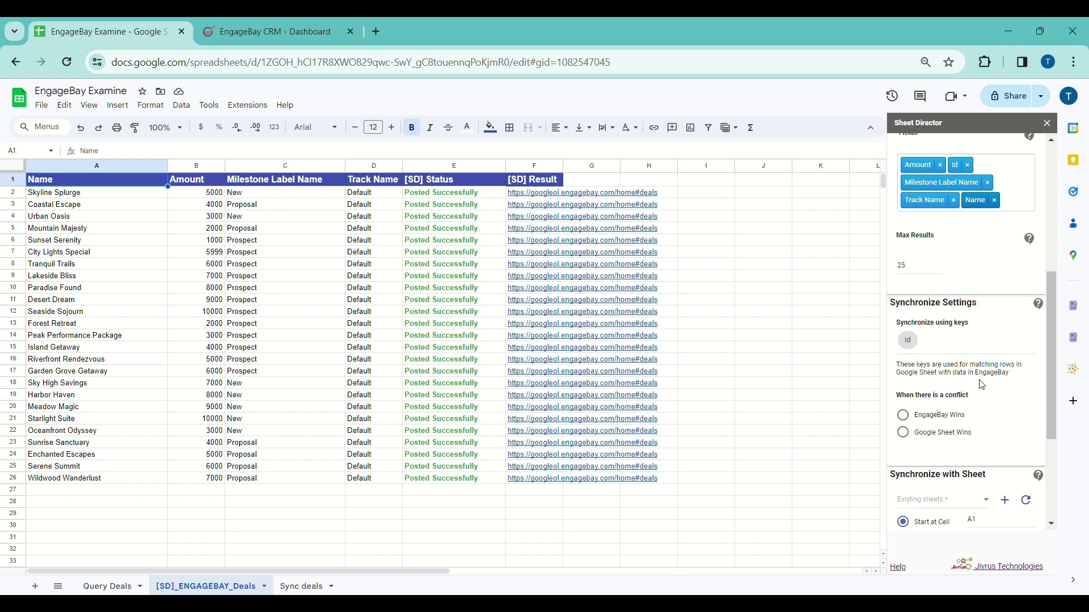
scroll(971, 403, "down", 2)
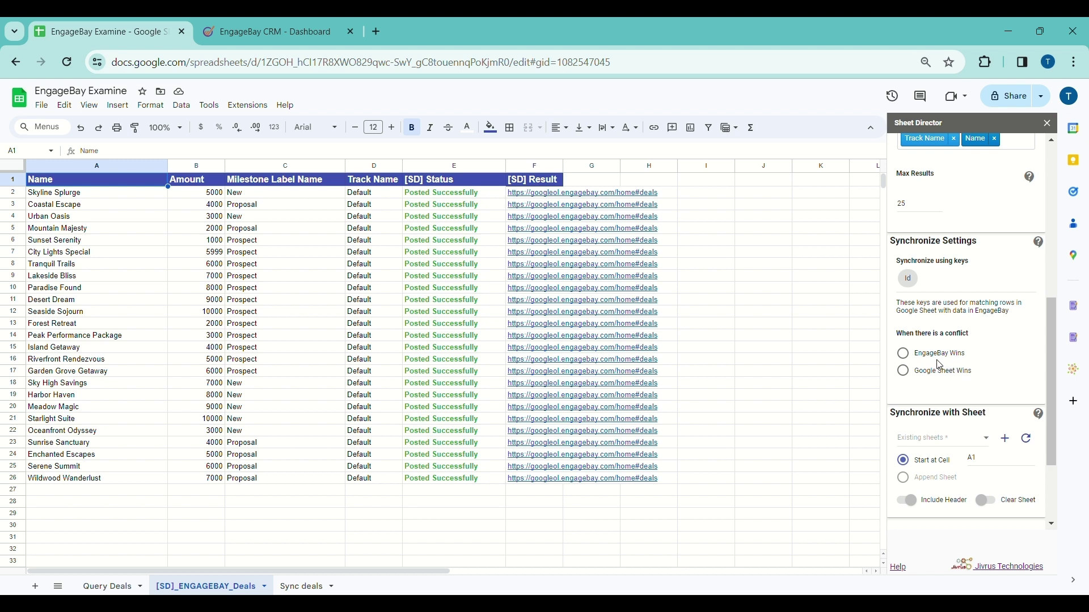
left_click(934, 372)
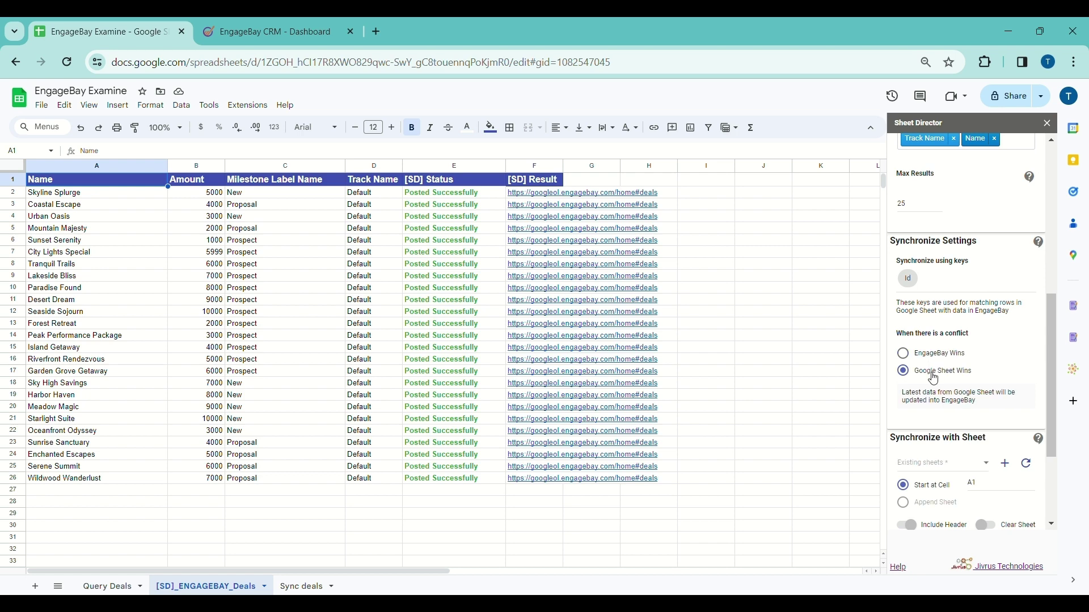
left_click(930, 356)
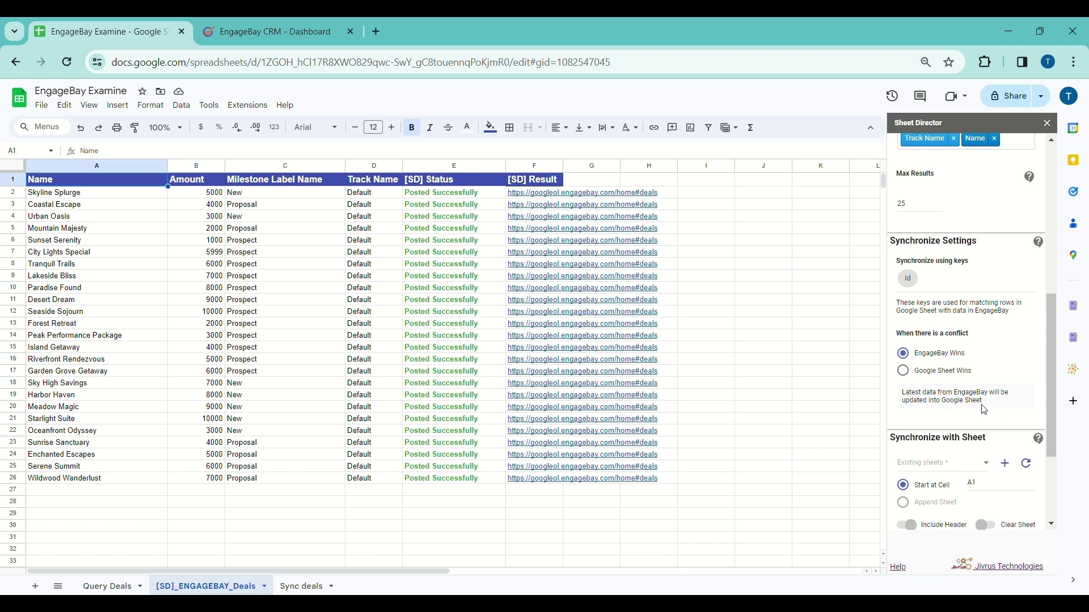
left_click(906, 373)
left_click(905, 377)
Choose Sync deals as the sheet to synchronize with
scroll(909, 381, "down", 2)
scroll(909, 381, "down", 1)
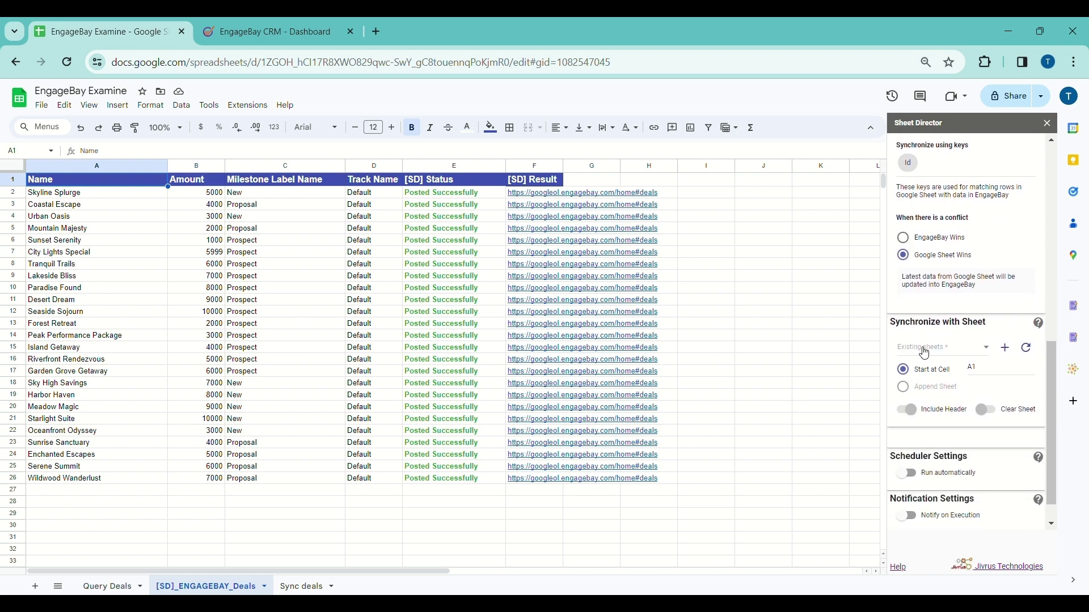
left_click(923, 350)
left_click(930, 404)
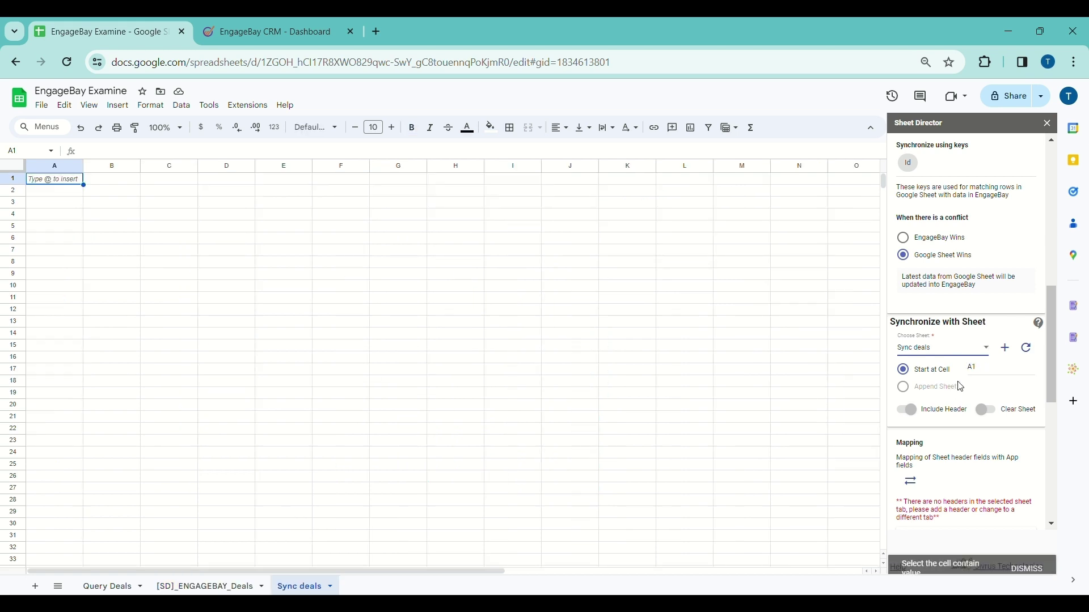
Execute the synchronization and get the records from EngageBay into the empty Sync deals sheet first
scroll(960, 384, "down", 7)
left_click(919, 517)
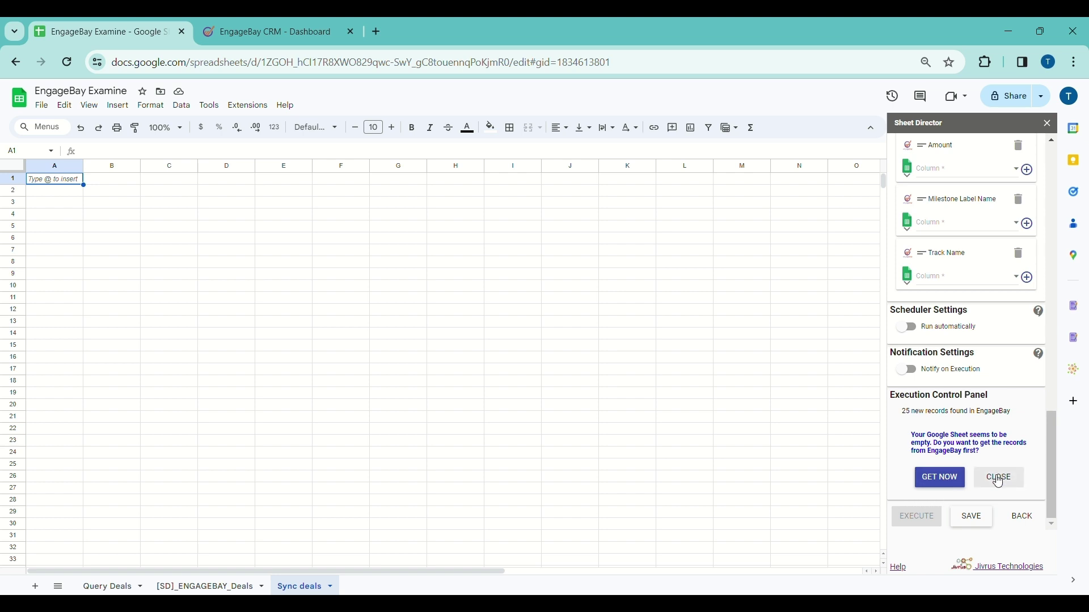
left_click(943, 485)
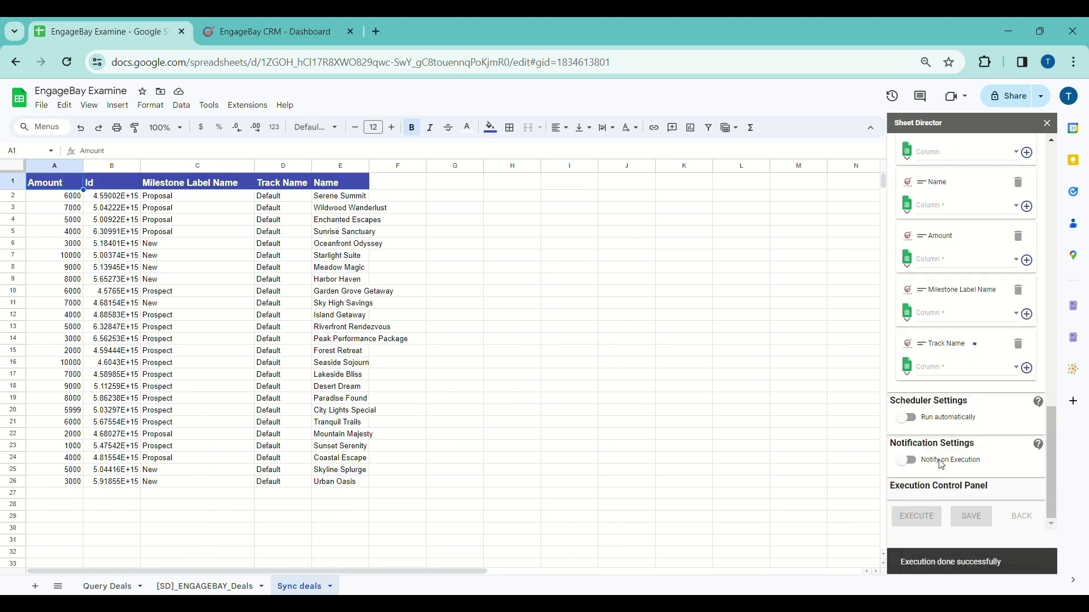
Accept intelligent mapping for the Id, Name, Amount, Milestone Label Name and Track Name fields, and check the mapped columns
scroll(959, 401, "up", 3)
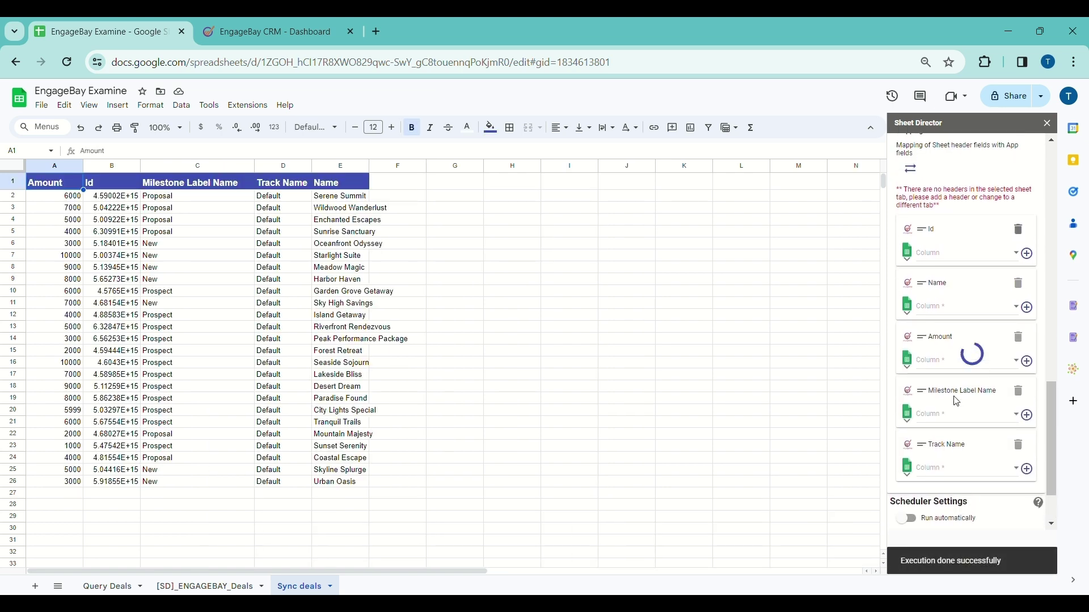
scroll(957, 401, "up", 2)
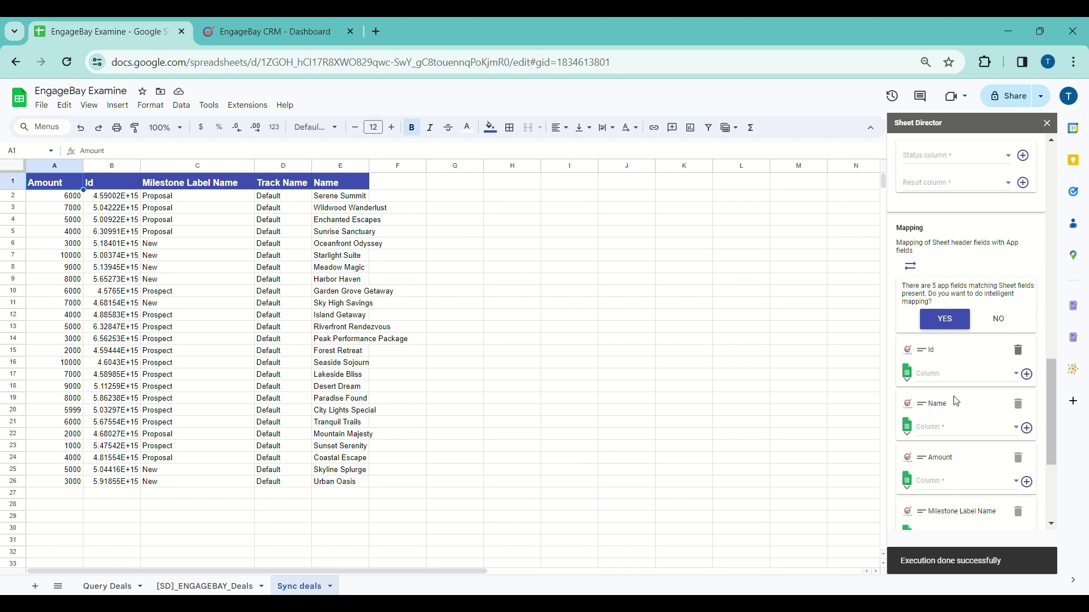
left_click(946, 321)
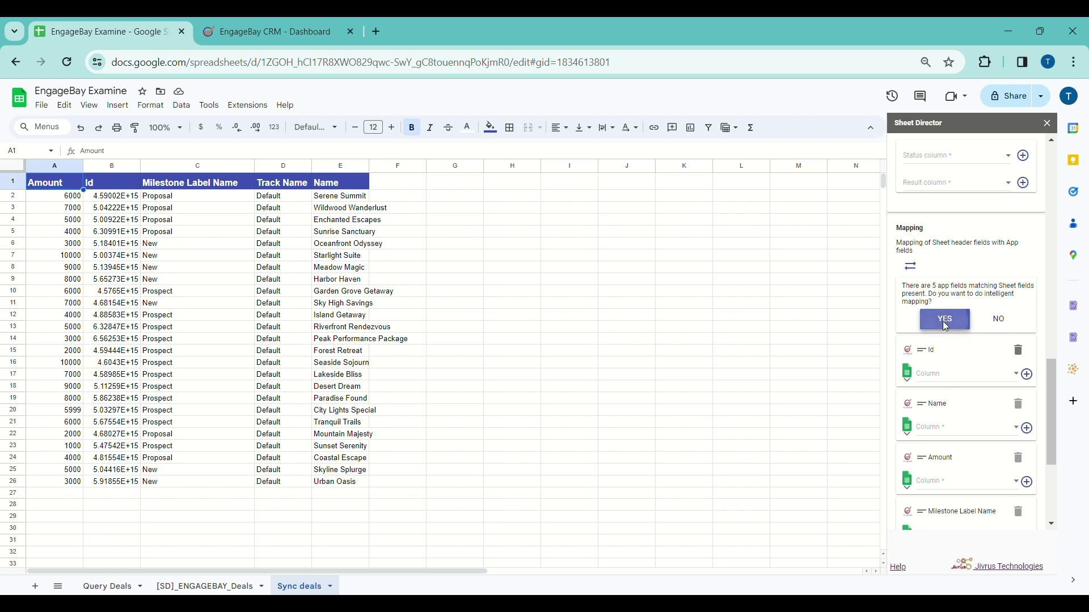
scroll(948, 328, "down", 1)
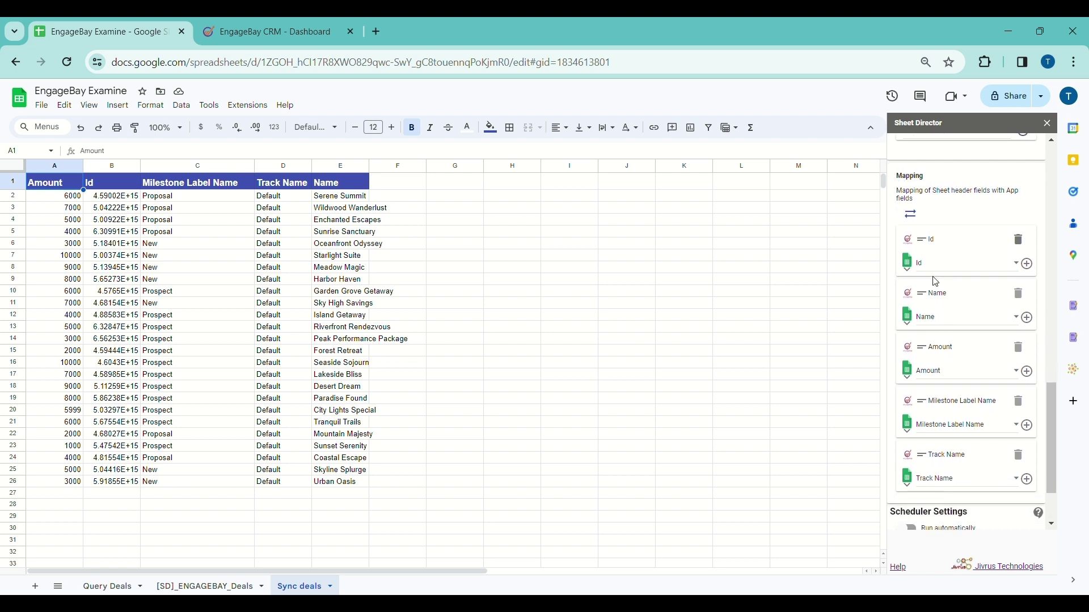
scroll(956, 464, "down", 1)
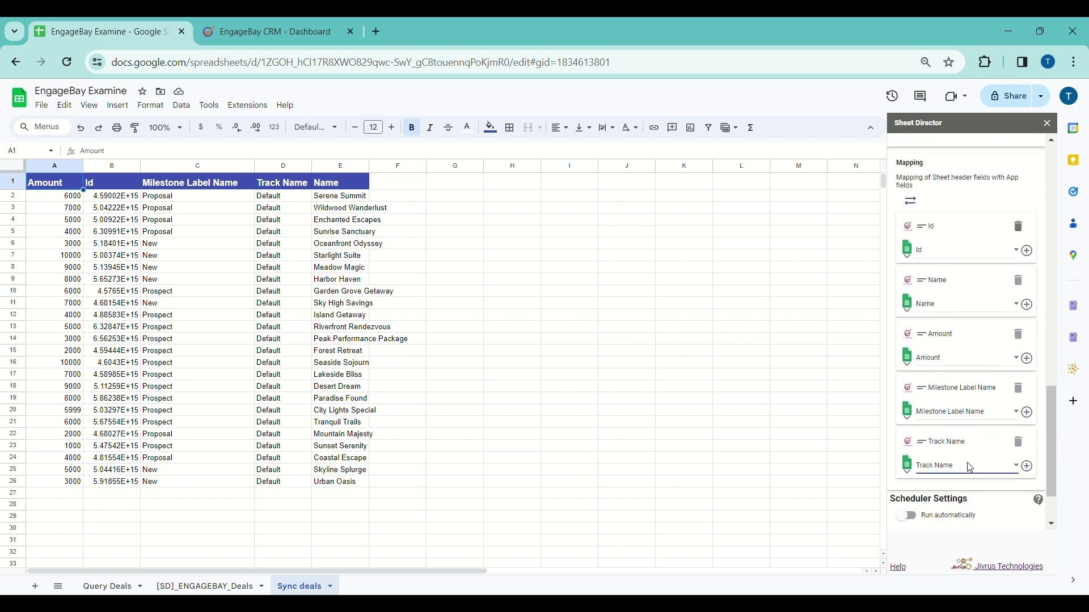
left_click(971, 469)
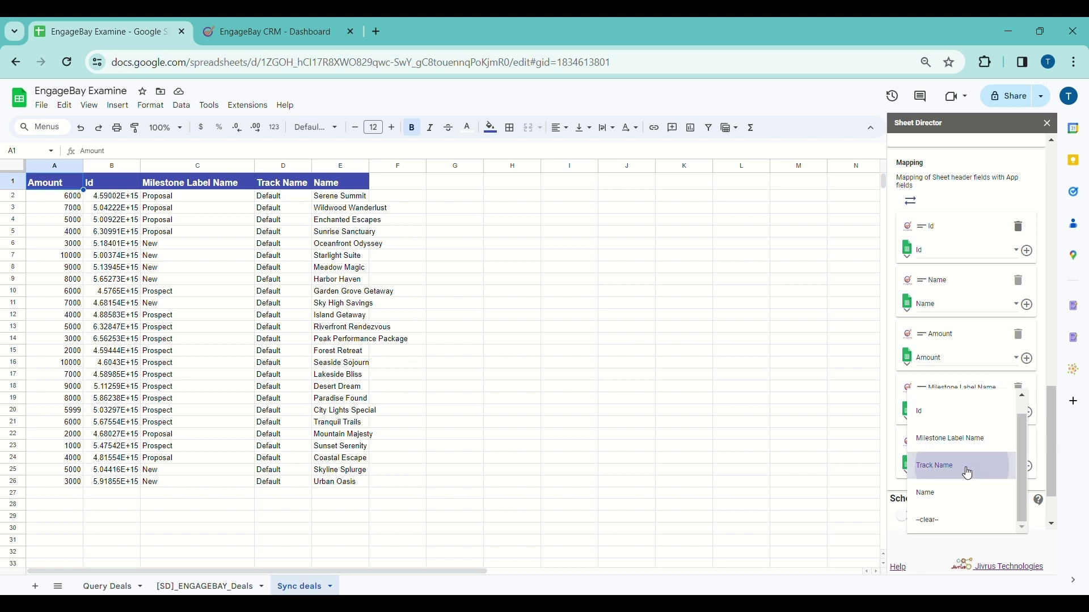
left_click(967, 470)
scroll(968, 472, "down", 2)
scroll(969, 473, "down", 2)
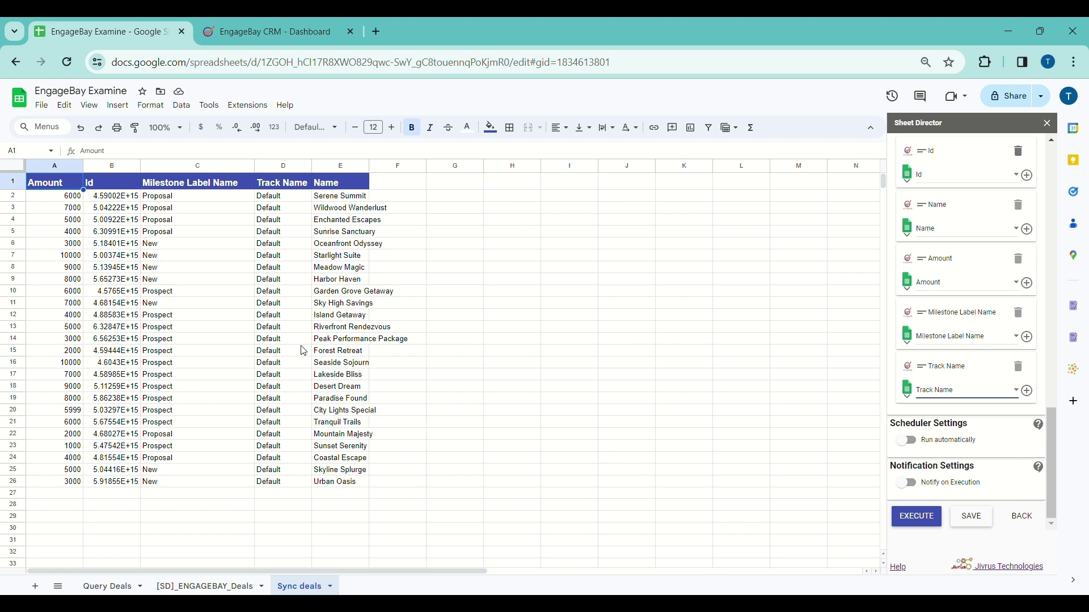
Create new status and result columns for the synchronization, and widen the Name column
scroll(948, 381, "up", 5)
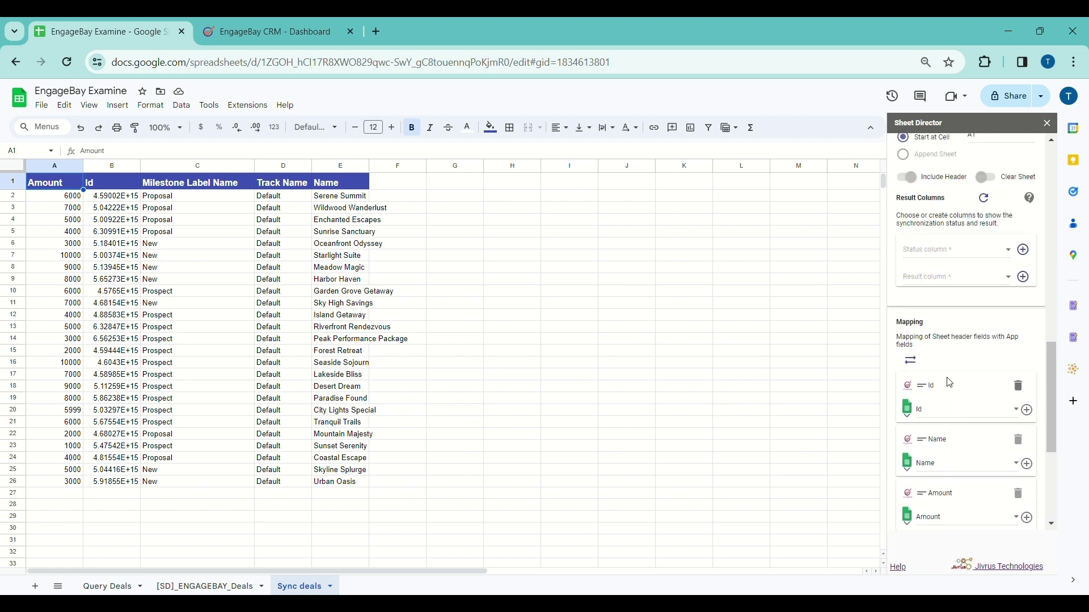
scroll(949, 383, "up", 2)
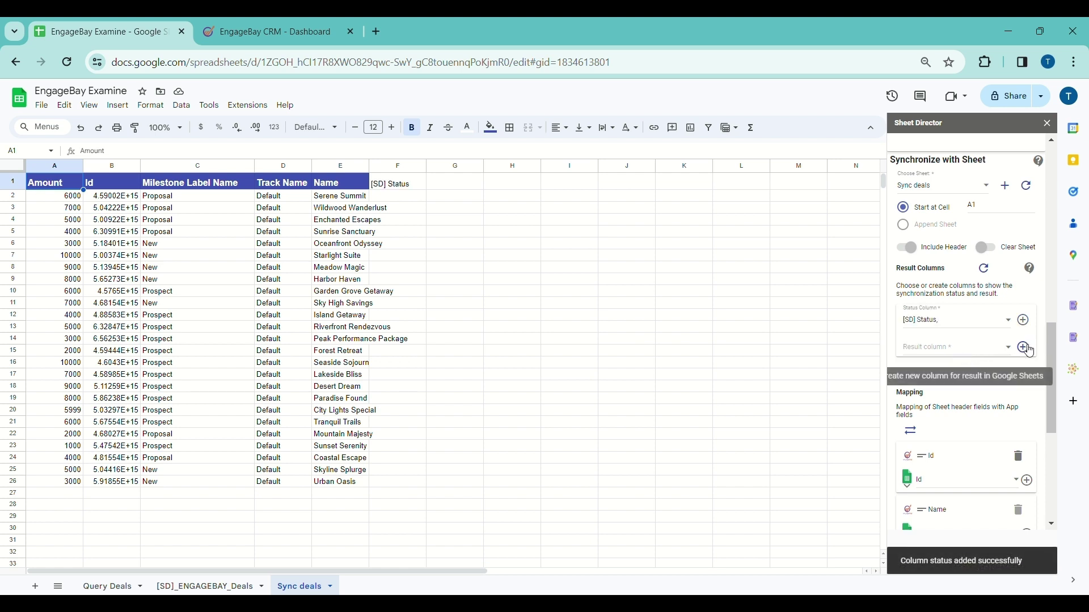
left_click(1029, 351)
left_click_drag(372, 171, 498, 171)
Rename the deals in E2, E3 and E4 to Lead Deals, Hurry Deals and Shop Closer
left_click(397, 219)
left_click(388, 198)
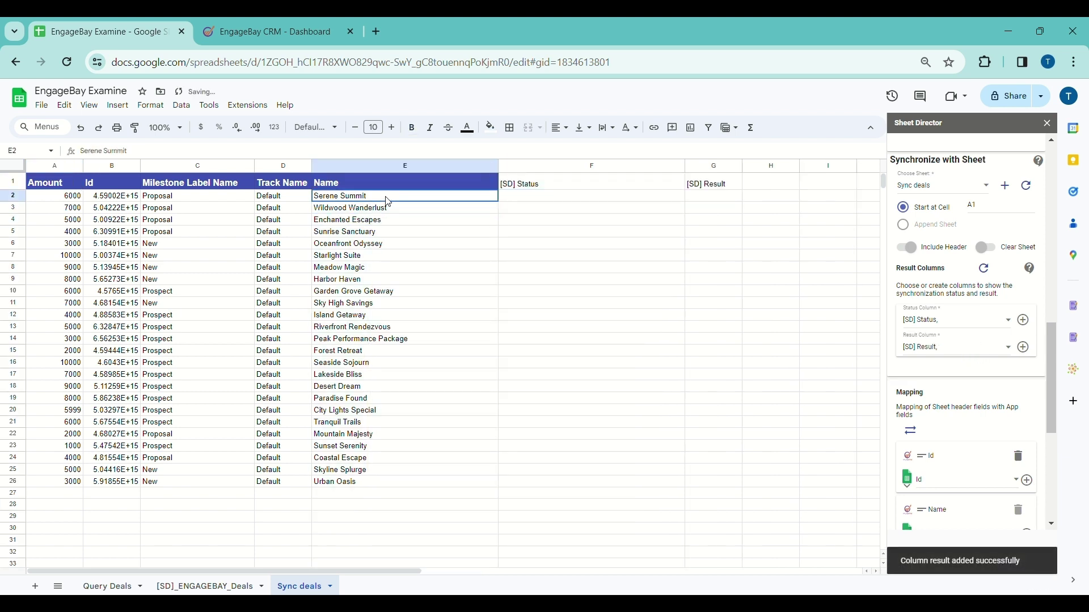
type("Lead")
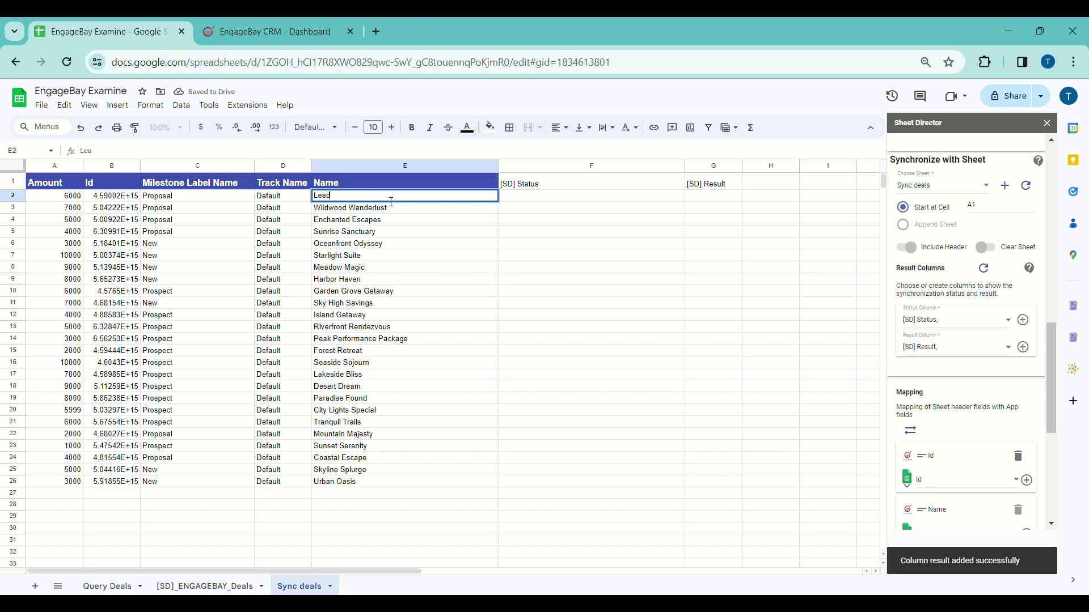
type(" Deals")
key("Return")
type("Hurry")
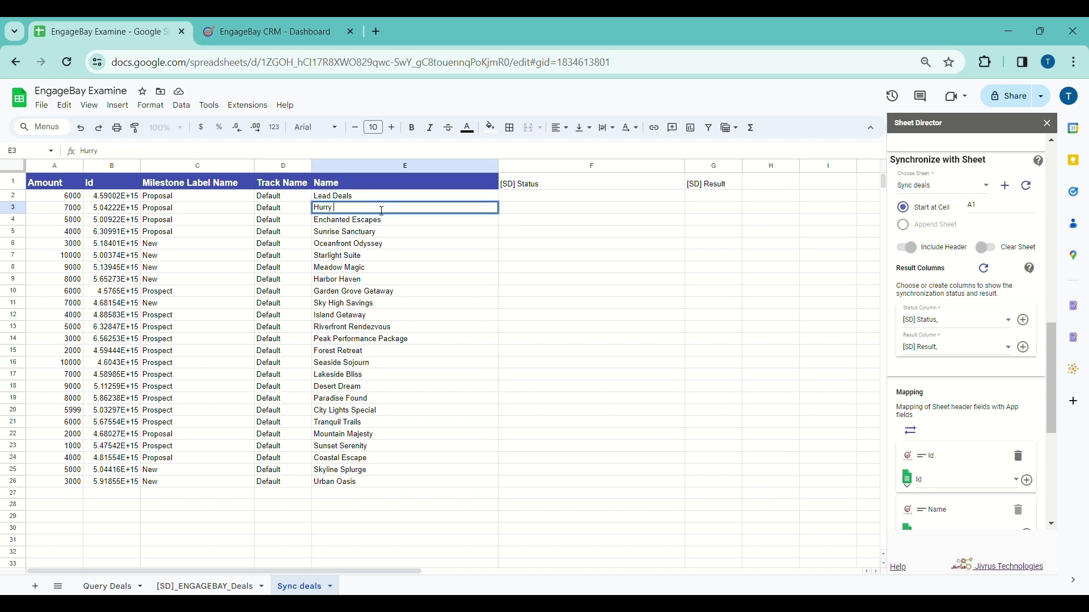
type(" Deals")
key("Return")
type("Shop Closer")
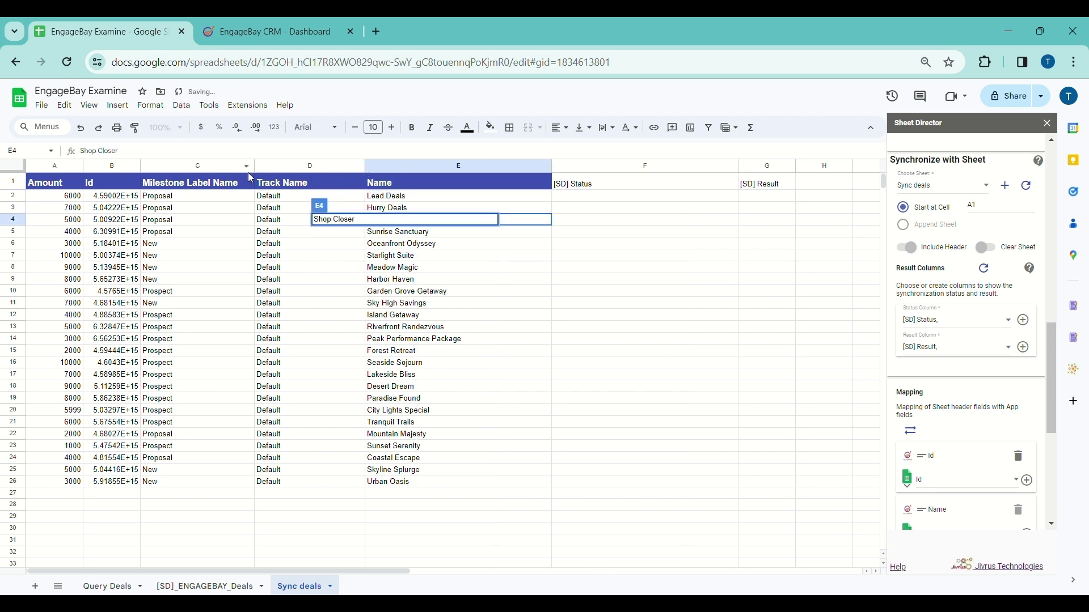
Set the amounts of the first three deals in A2:A4 to 10000, 20000 and 30000
left_click(62, 195)
type("10000")
key("Return")
type("20000")
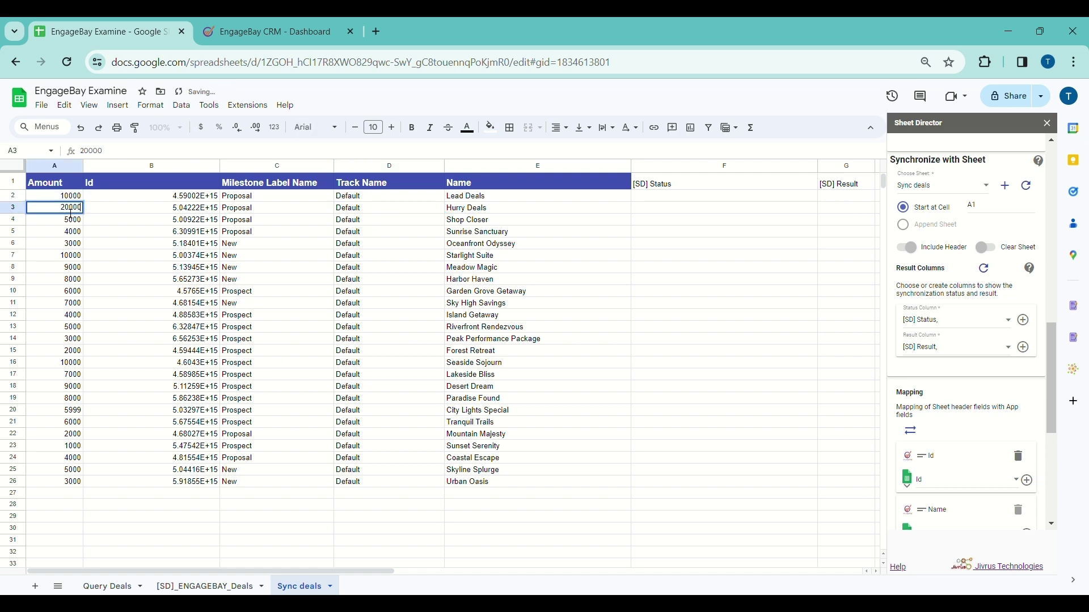
key("Return")
Switch to EngageBay and open Deals to examine the names and amounts of the first Proposal deals
left_click(299, 21)
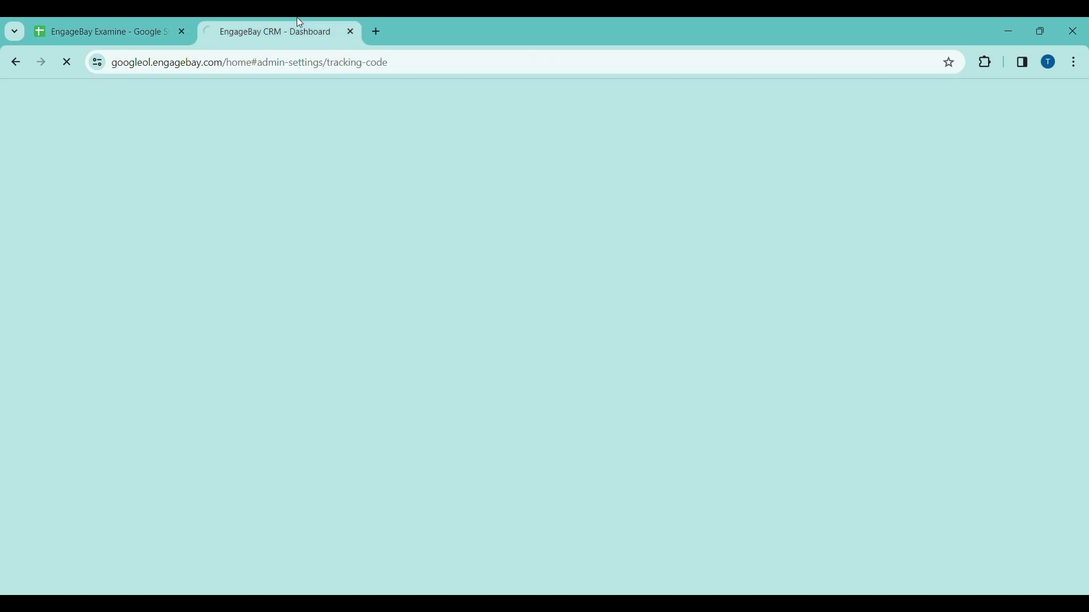
left_click(270, 102)
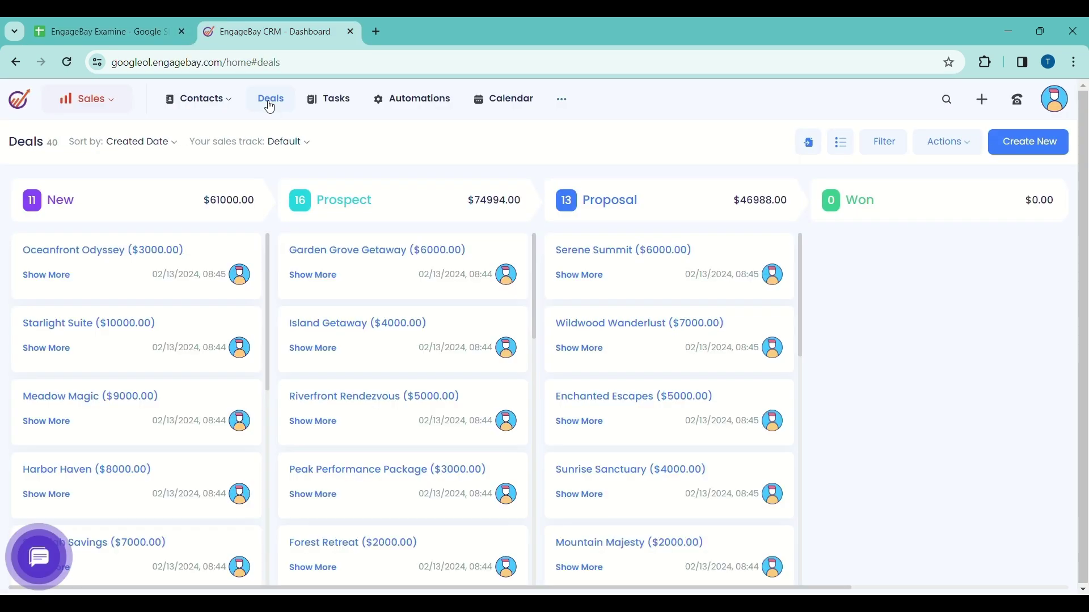
mouse_move(556, 257)
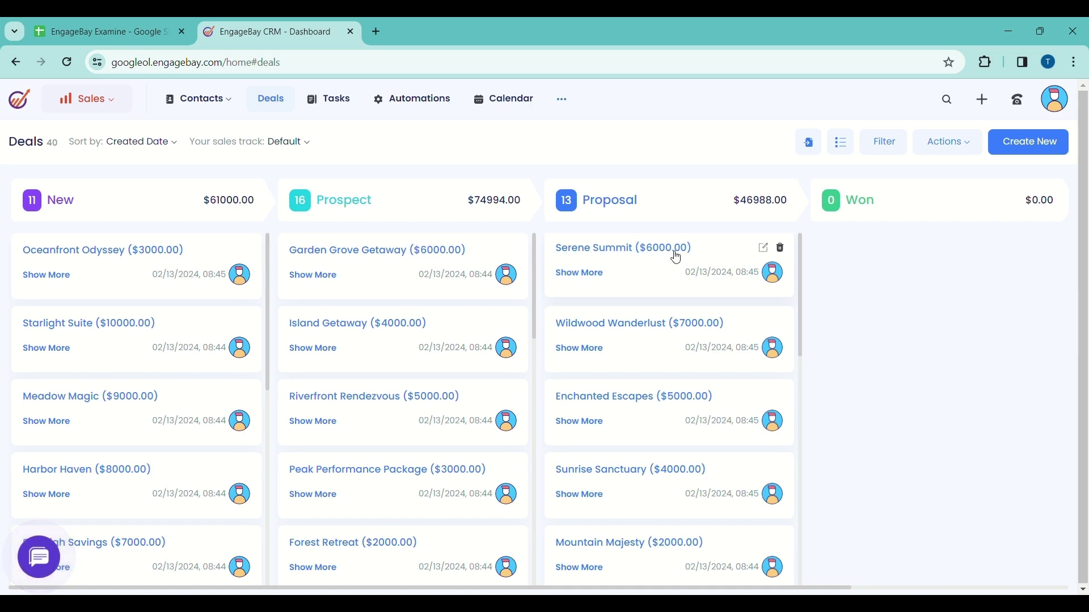
Return to the Google Sheet, execute the synchronization and confirm syncing the records
key("ctrl+1")
scroll(984, 396, "down", 10)
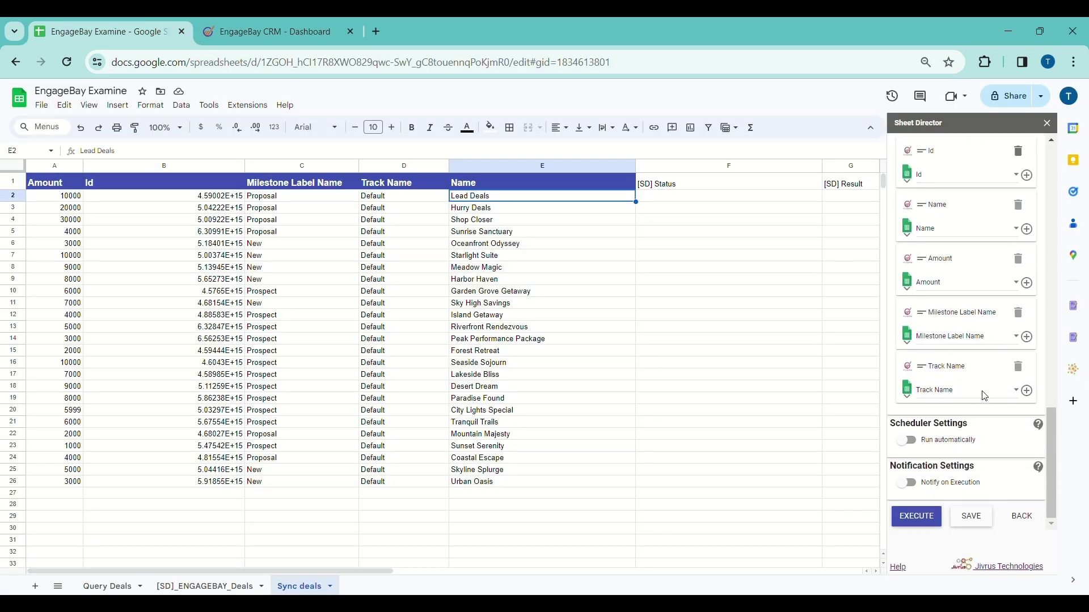
left_click(913, 522)
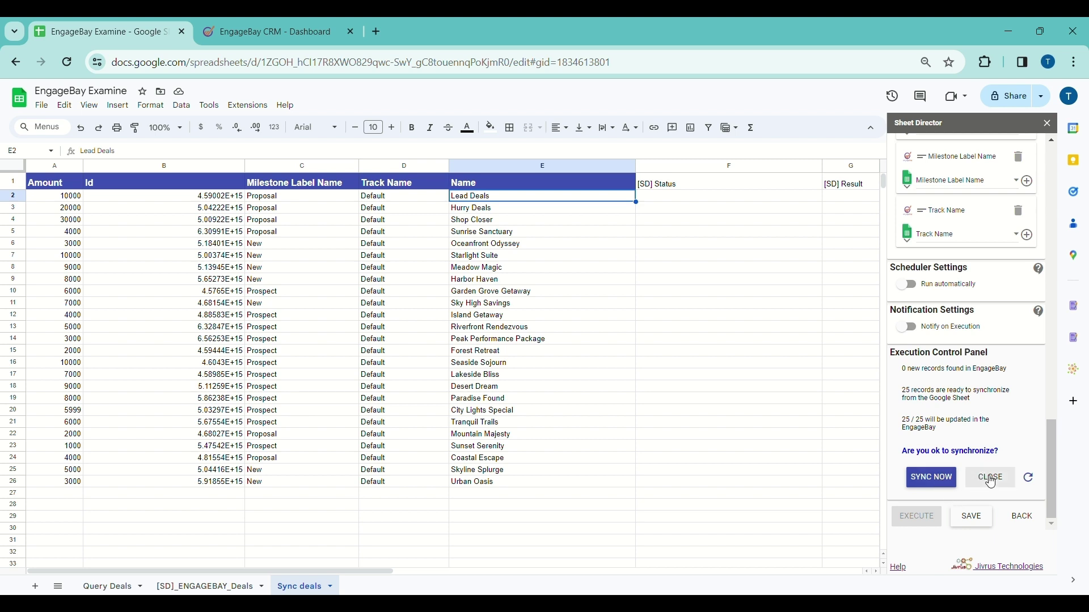
left_click(932, 483)
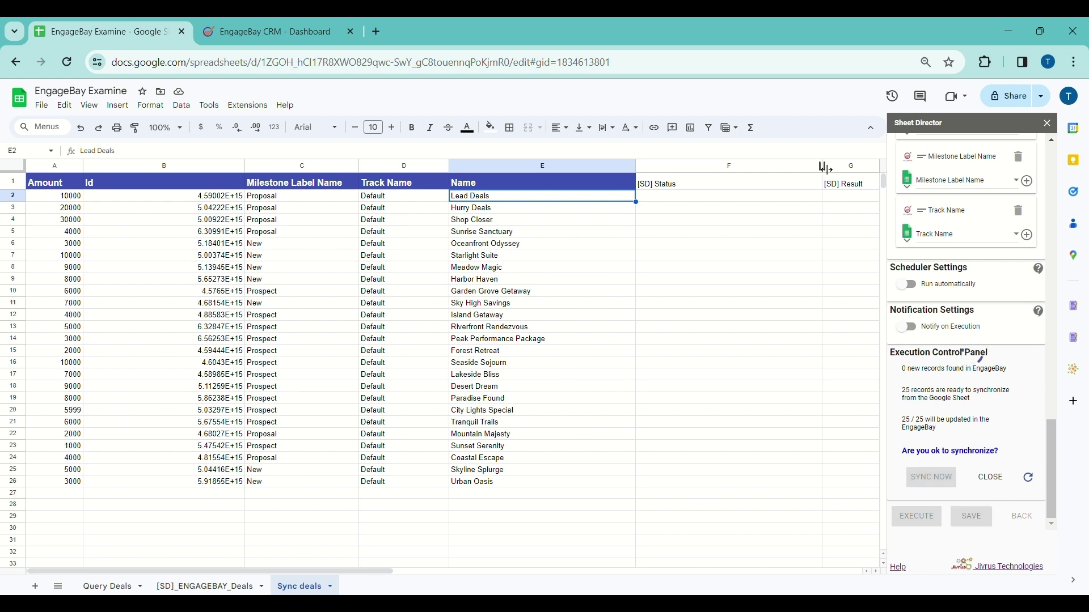
Narrow the status and Name columns and widen the result column to fit the sync results
left_click_drag(825, 168, 755, 176)
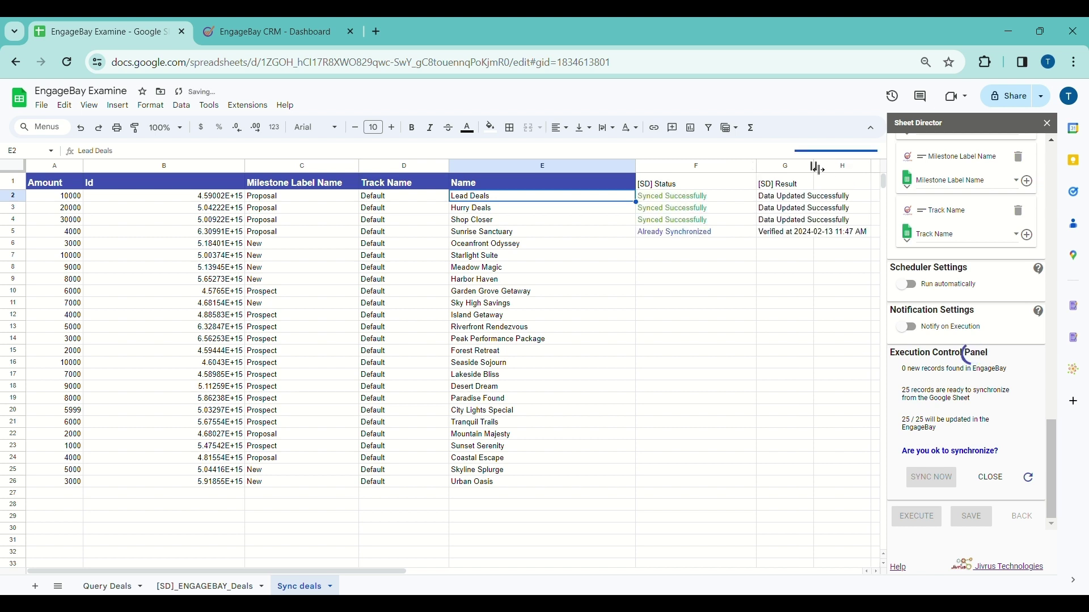
left_click_drag(819, 169, 857, 169)
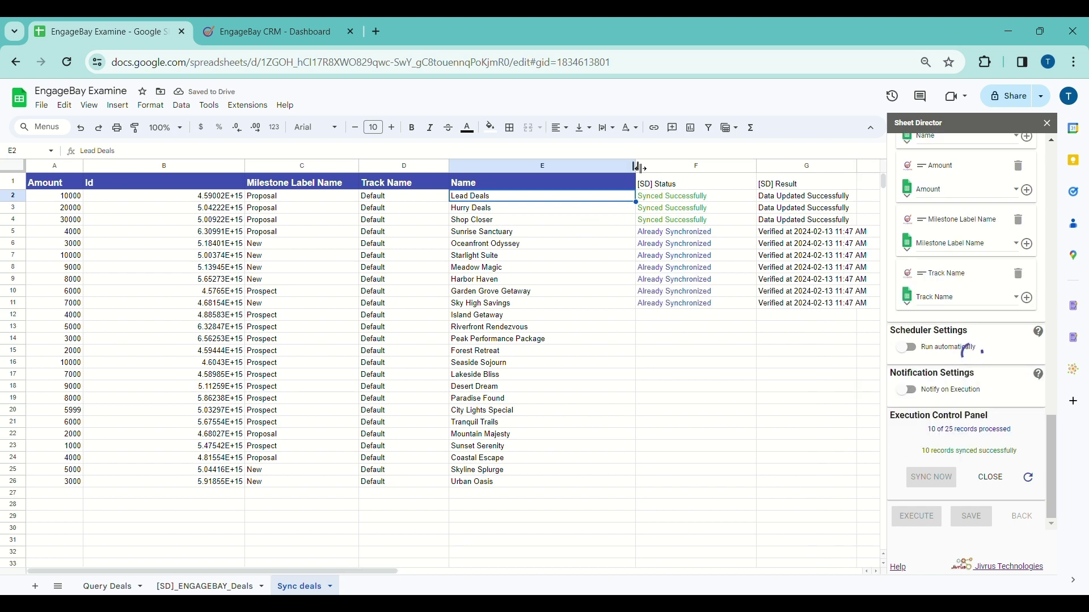
left_click_drag(639, 167, 594, 174)
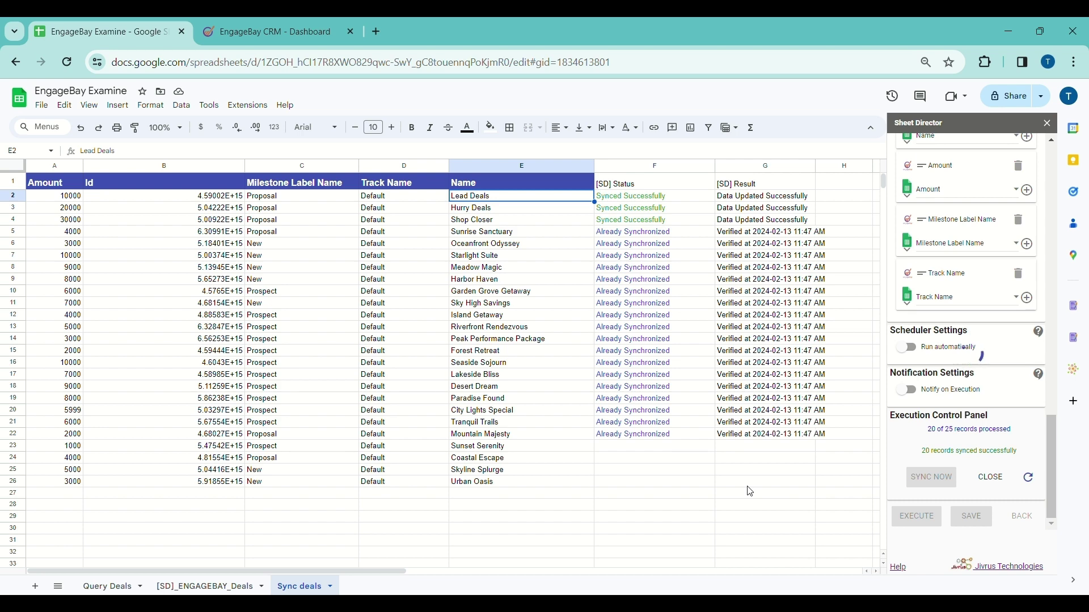
Switch to EngageBay, reload the Deals page and search it for "Lead Deals"
left_click(286, 28)
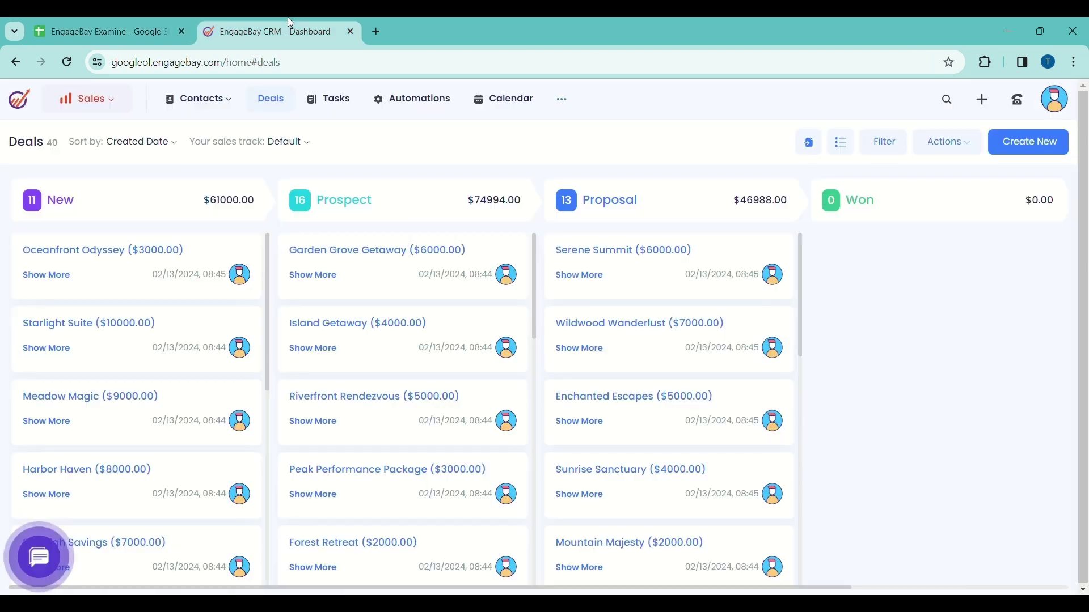
left_click(68, 65)
key("ctrl+f")
type("Lead Deals")
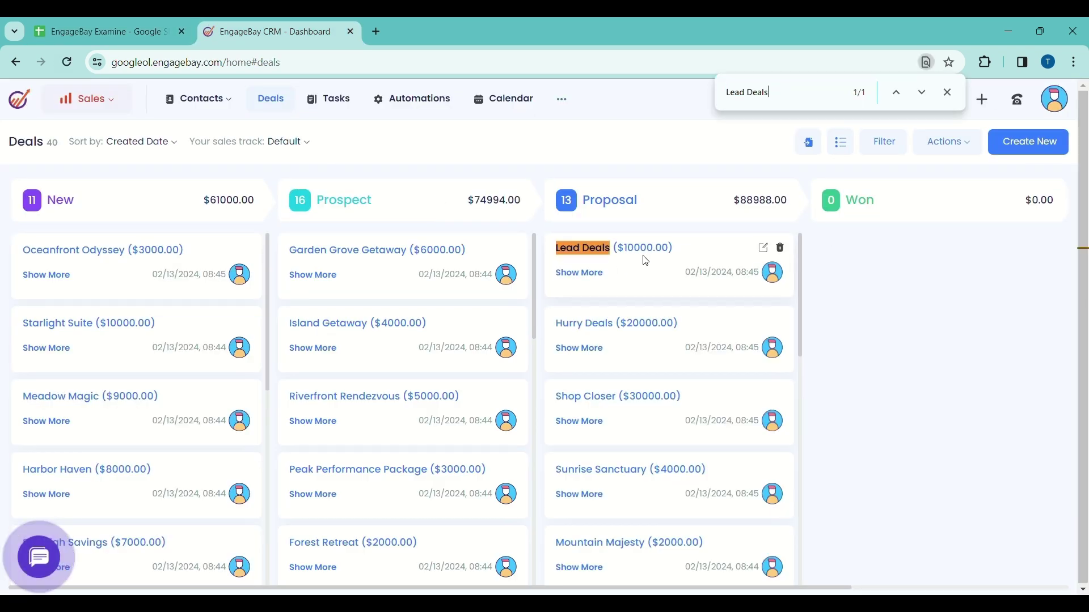
Copy the name Hurry Deals from the sheet and search for it on the EngageBay Deals page
left_click(108, 32)
key("Down")
key("ctrl+c")
key("ctrl+Tab")
key("ctrl+f")
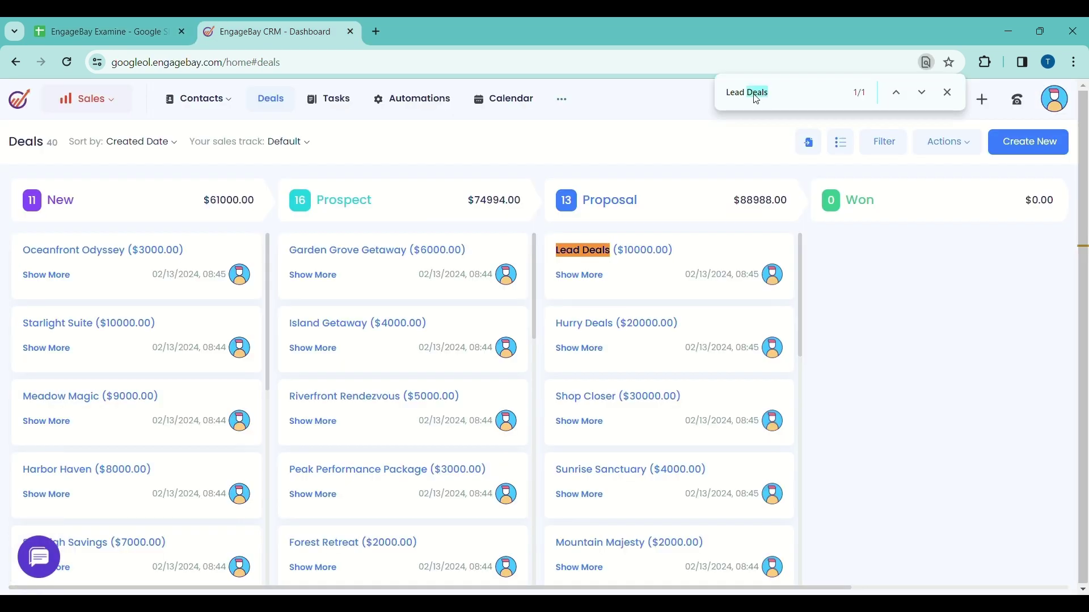
key("ctrl+v")
Copy the name Shop Closer from the sheet and search for it on the EngageBay Deals page
key("ctrl+Tab")
key("Down")
key("ctrl+c")
key("ctrl+Tab")
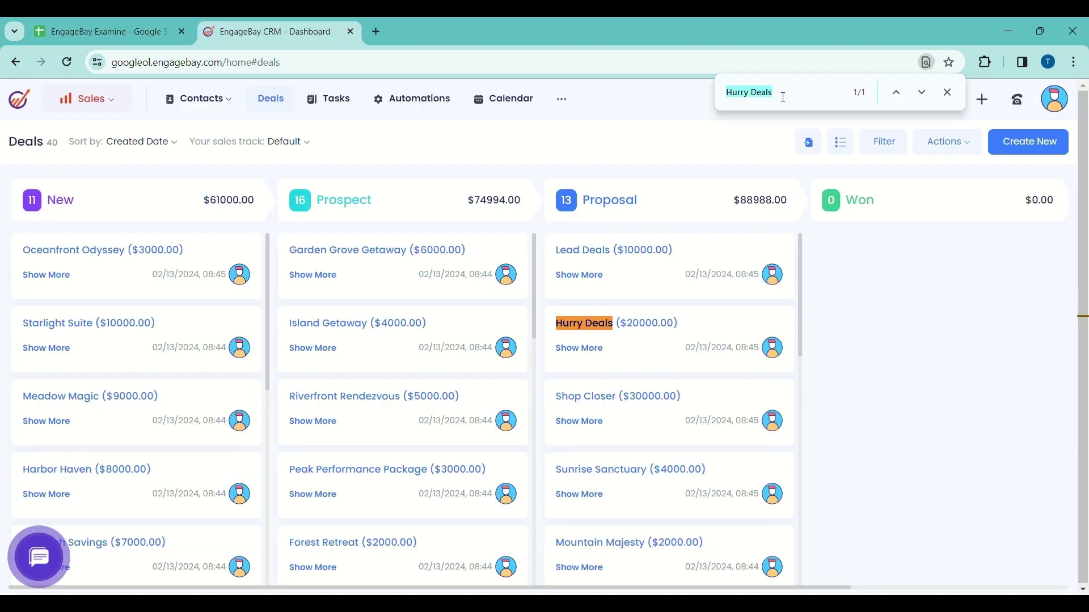
key("ctrl+f")
key("ctrl+v")
Return to the Google Sheet and set the synchronization's conflict option to EngageBay Wins
key("ctrl+Tab")
key("ctrl+Home")
scroll(964, 413, "up", 5)
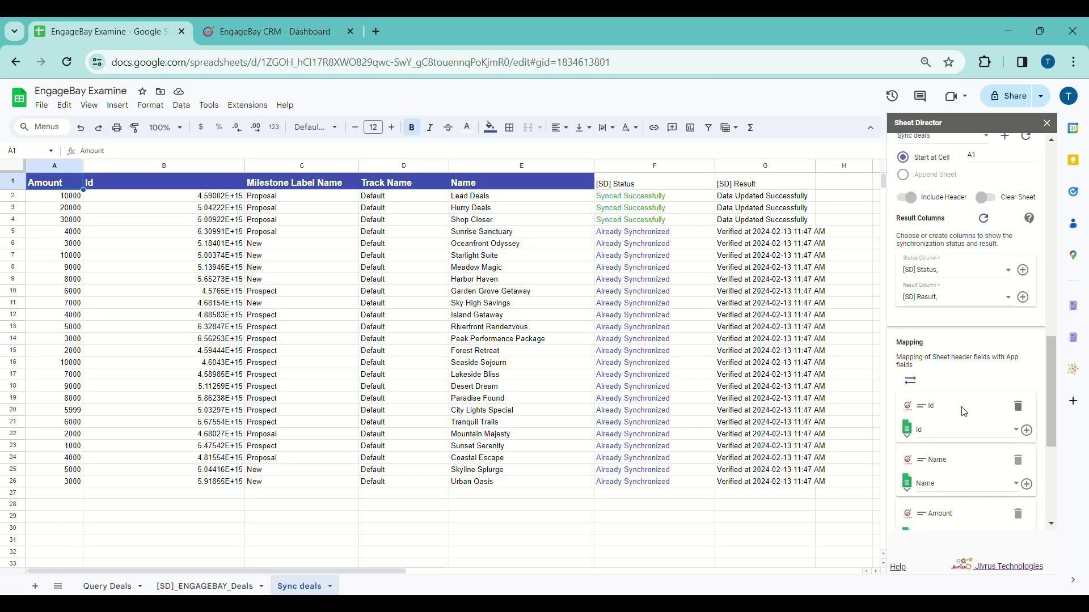
scroll(965, 412, "up", 2)
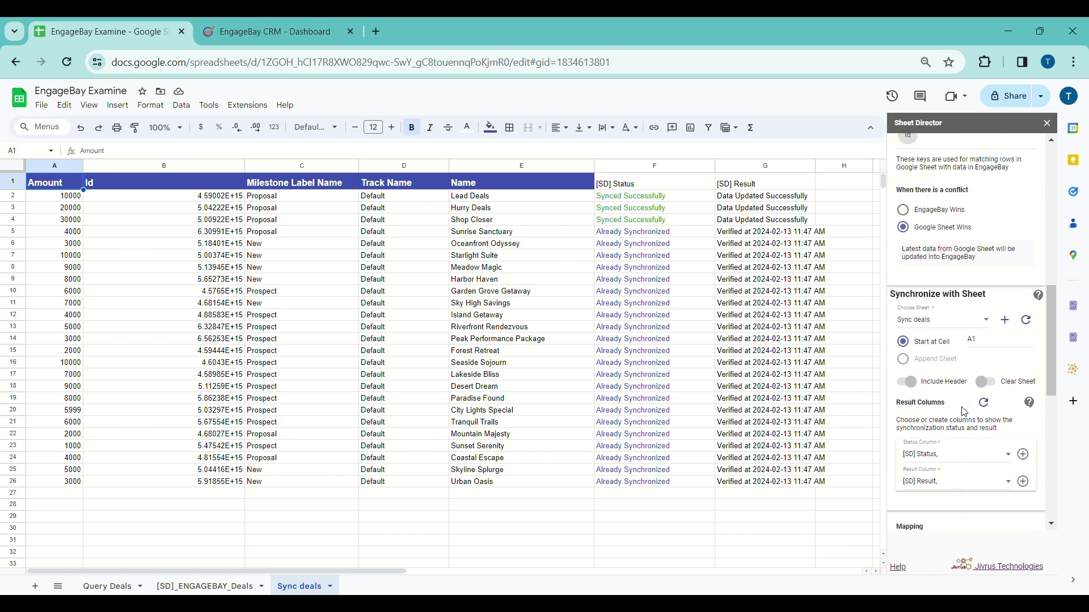
left_click(912, 211)
scroll(952, 271, "down", 1)
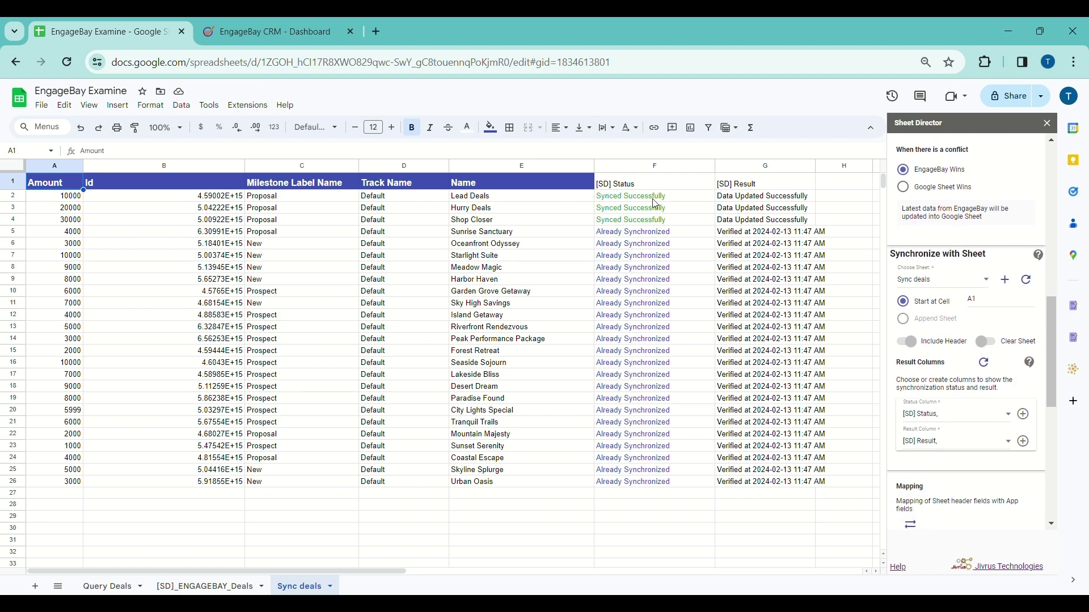
Clear the previous synchronization statuses and results from F2:G26
left_click_drag(655, 196, 813, 480)
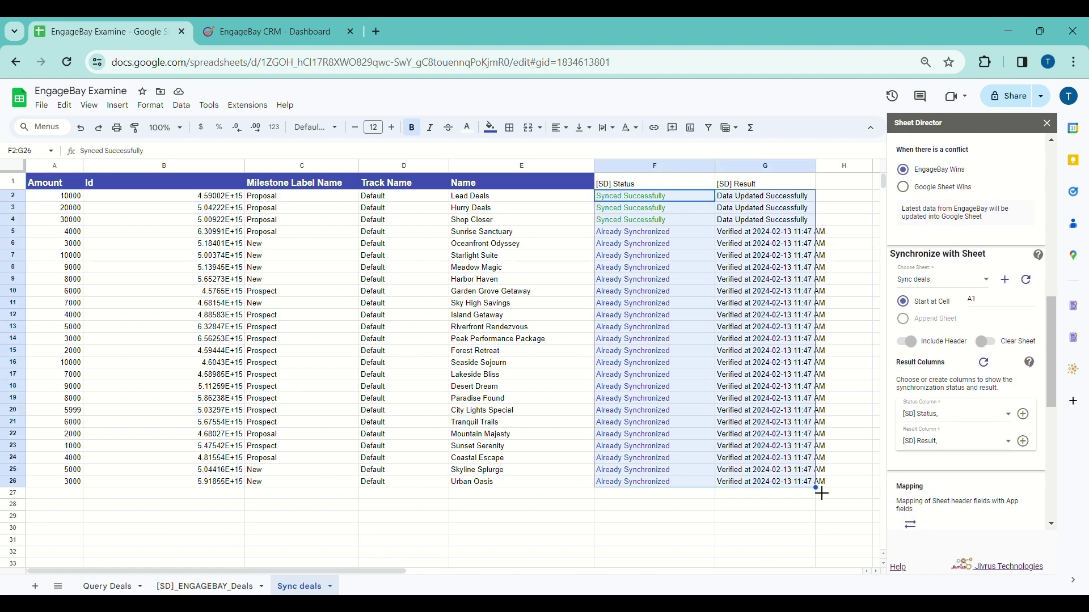
key("Delete")
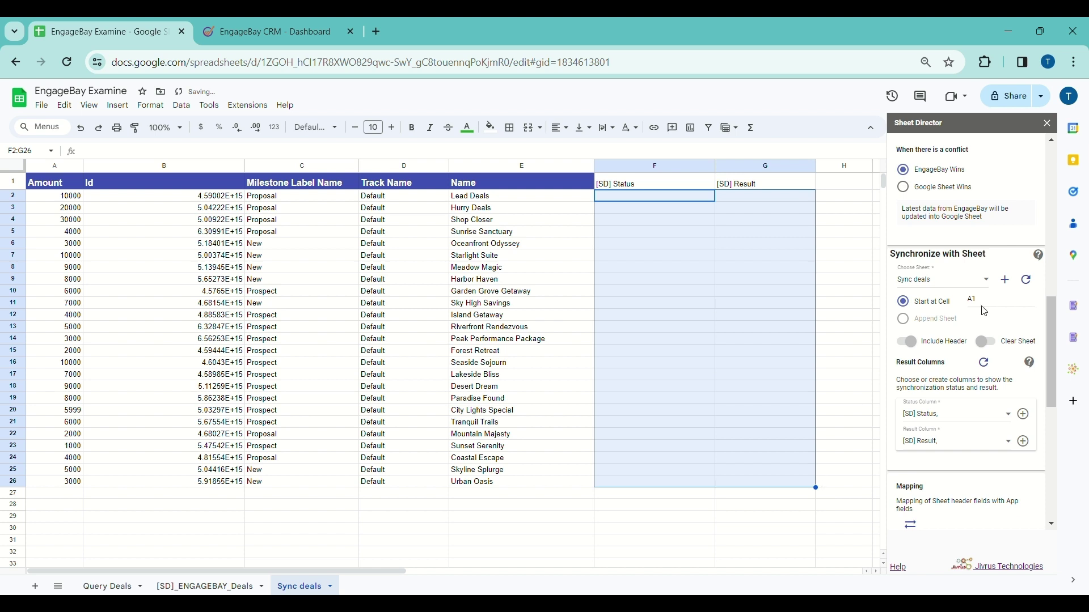
scroll(976, 297, "down", 1)
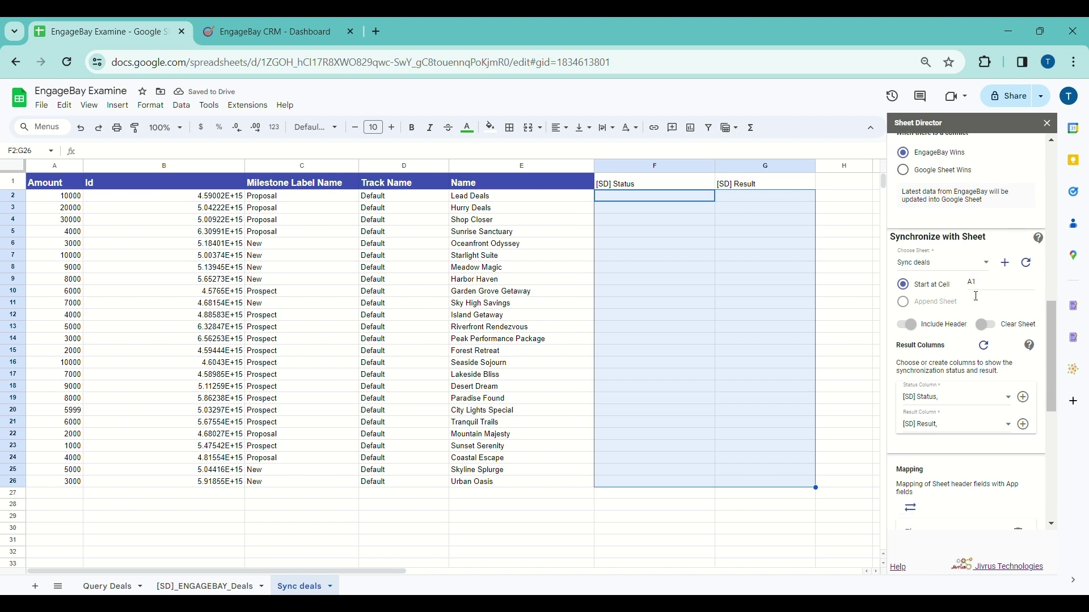
Change the first deal in row 2 to the name Deal city and the amount 20000
double_click(470, 197)
type("Deal city")
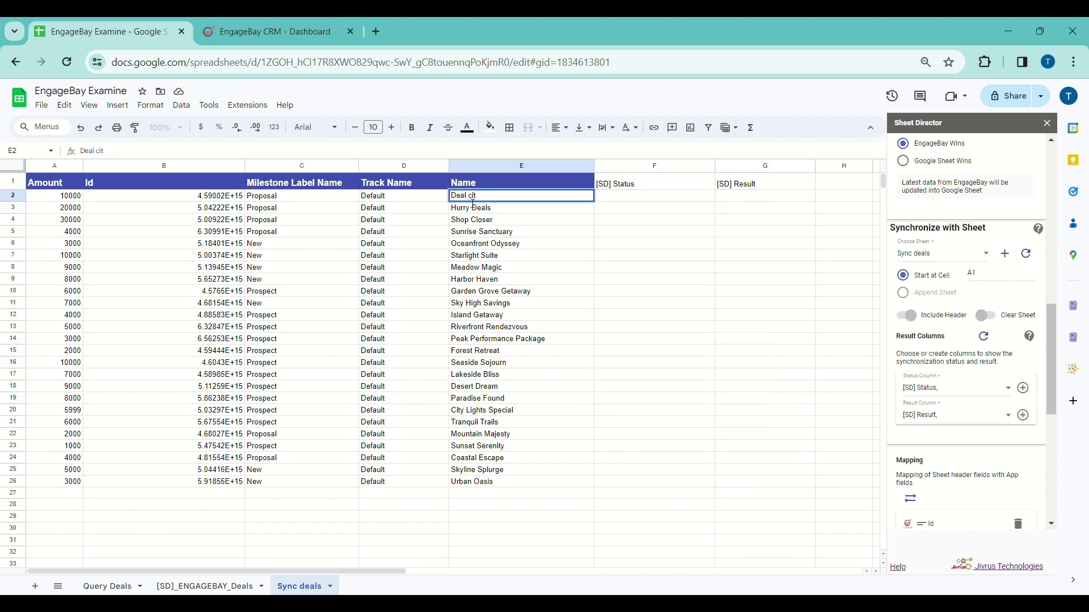
left_click(77, 198)
type("20000")
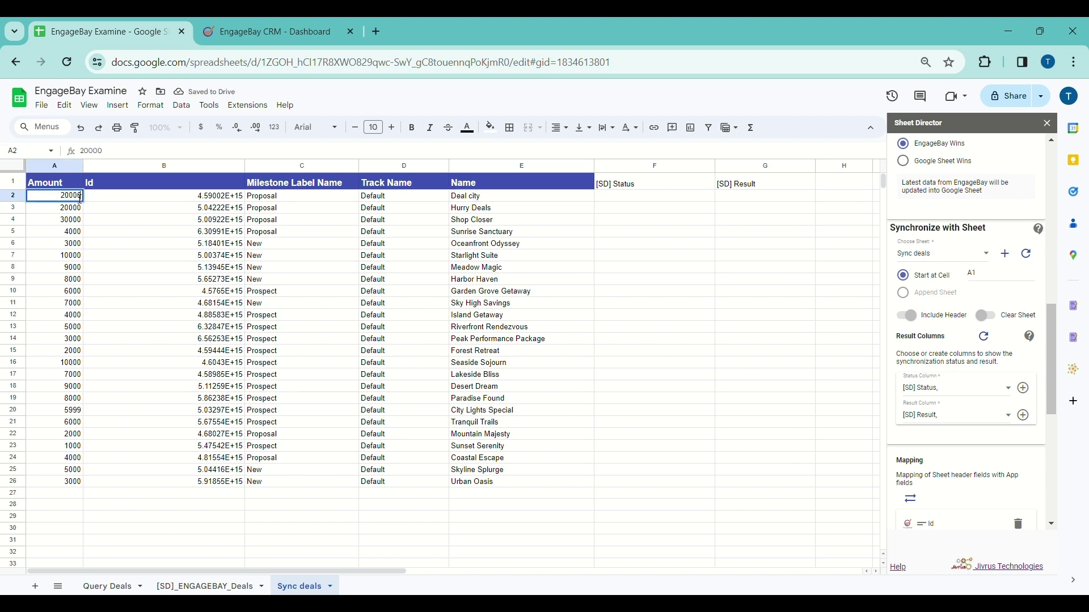
left_click(656, 317)
Keep Sync deals as the target sheet, execute the synchronization and sync the records with EngageBay Wins
left_click(911, 258)
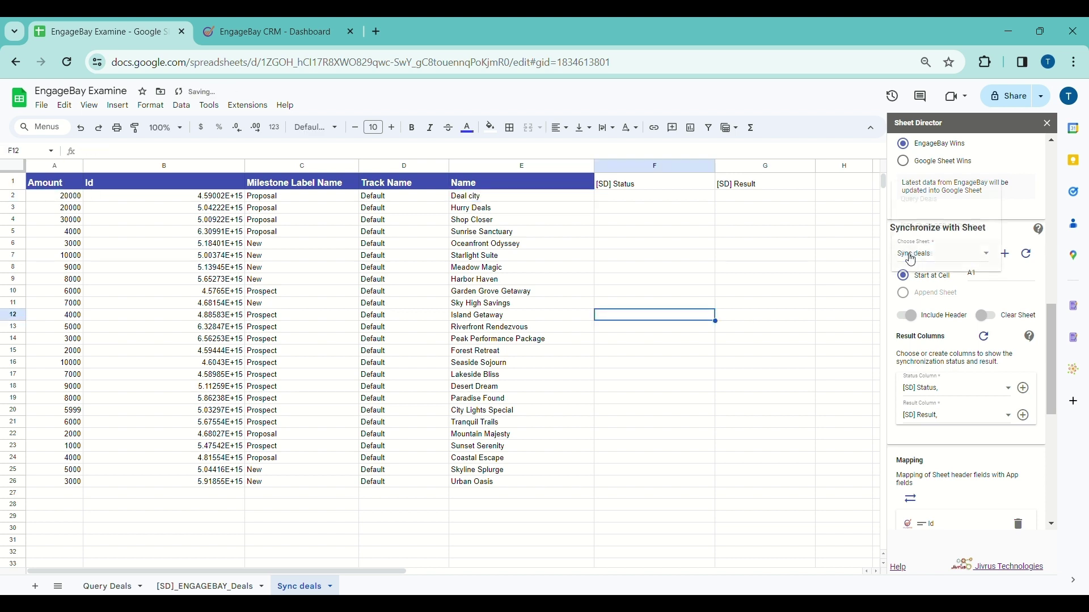
left_click(911, 259)
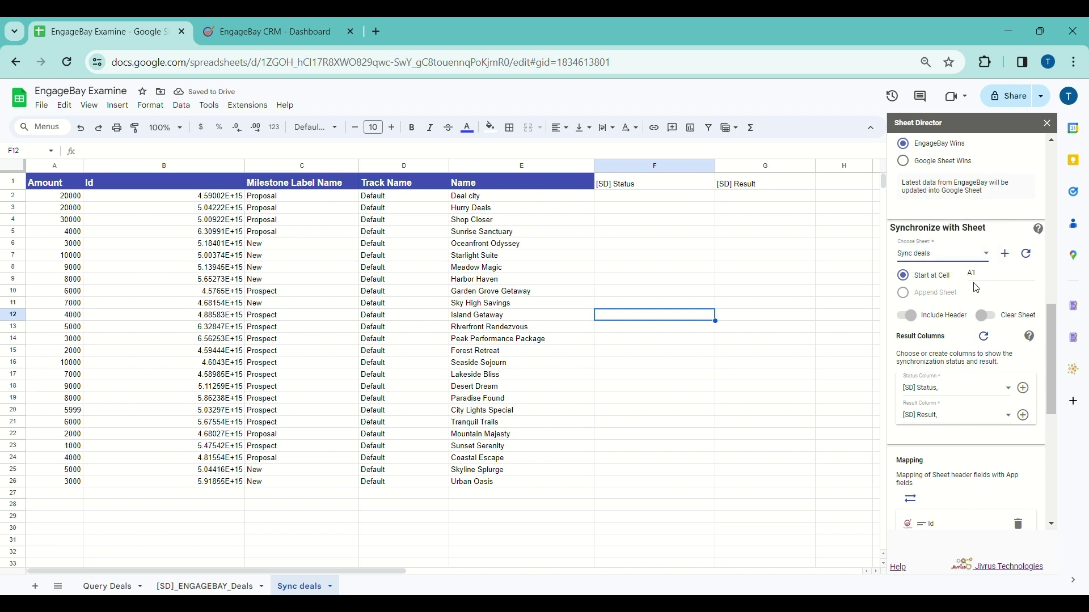
scroll(975, 302, "down", 7)
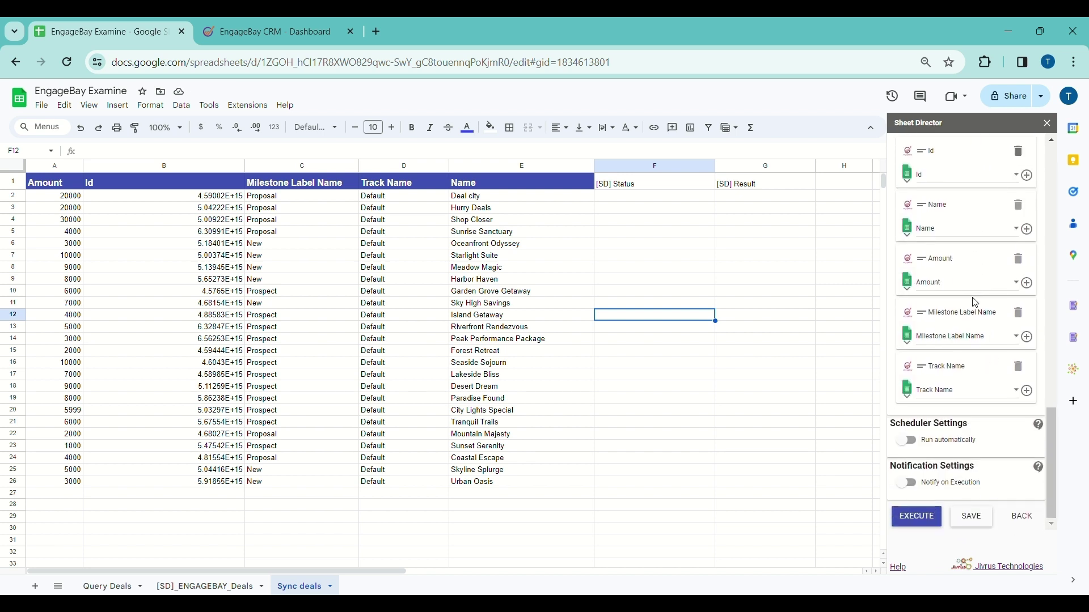
left_click(922, 526)
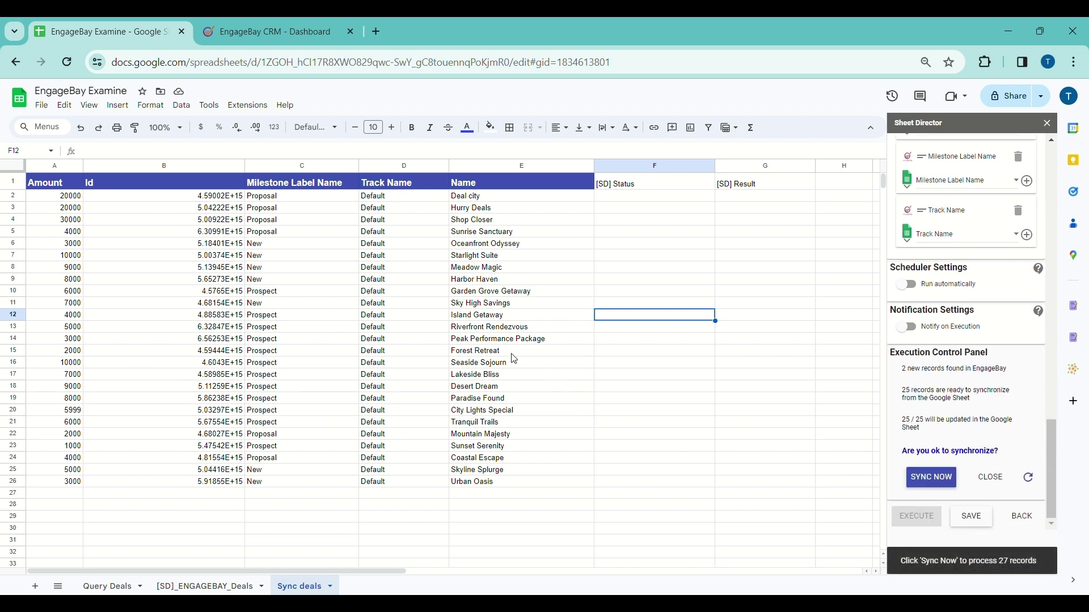
left_click(942, 480)
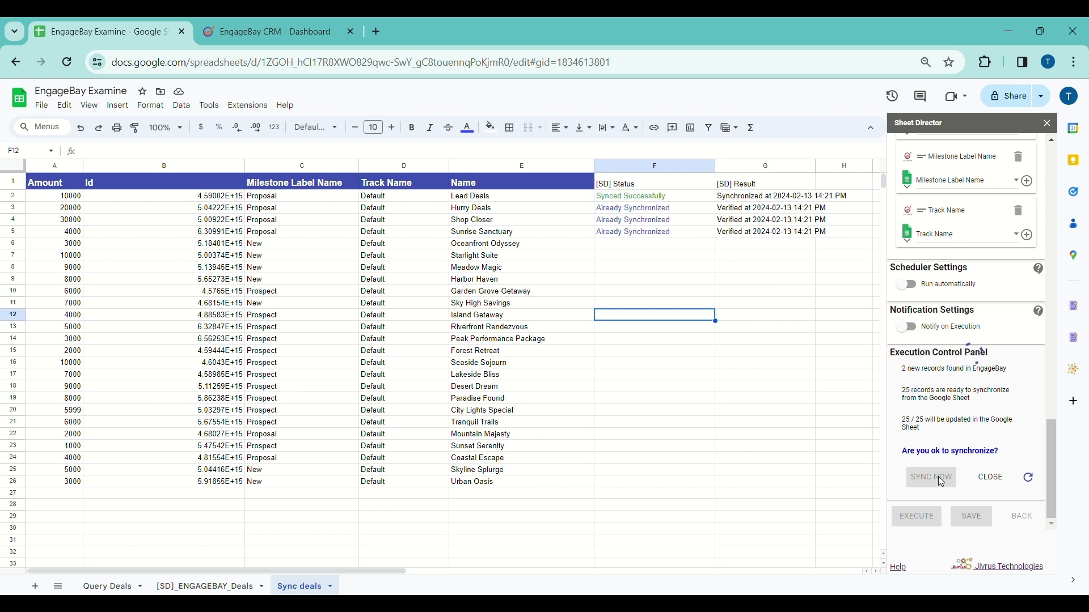
Check the name and amount of the first deal and the deal records in rows 27 and 28
left_click(465, 200)
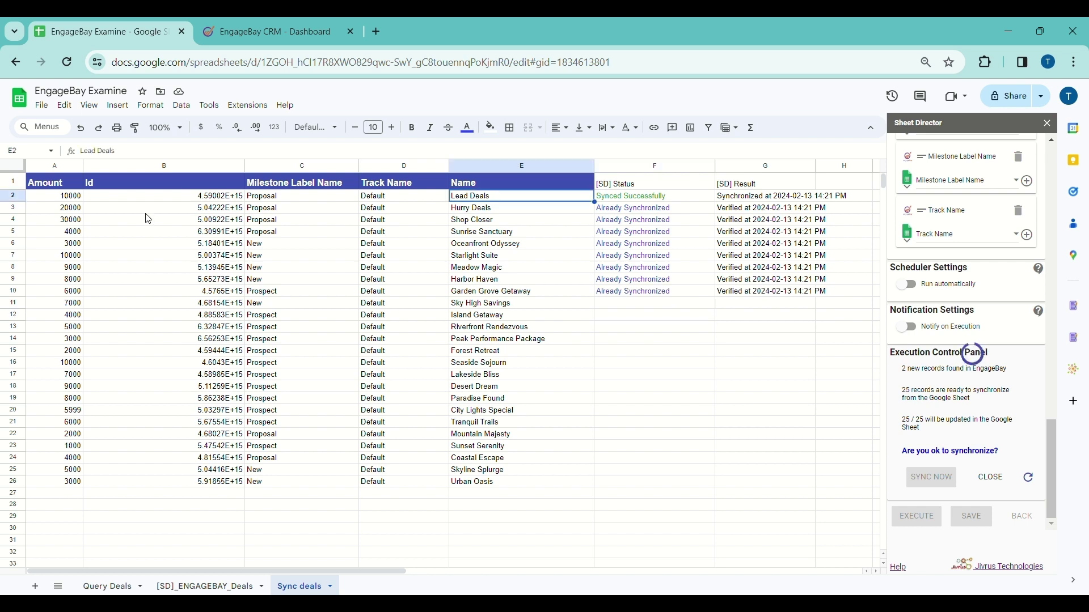
left_click(77, 203)
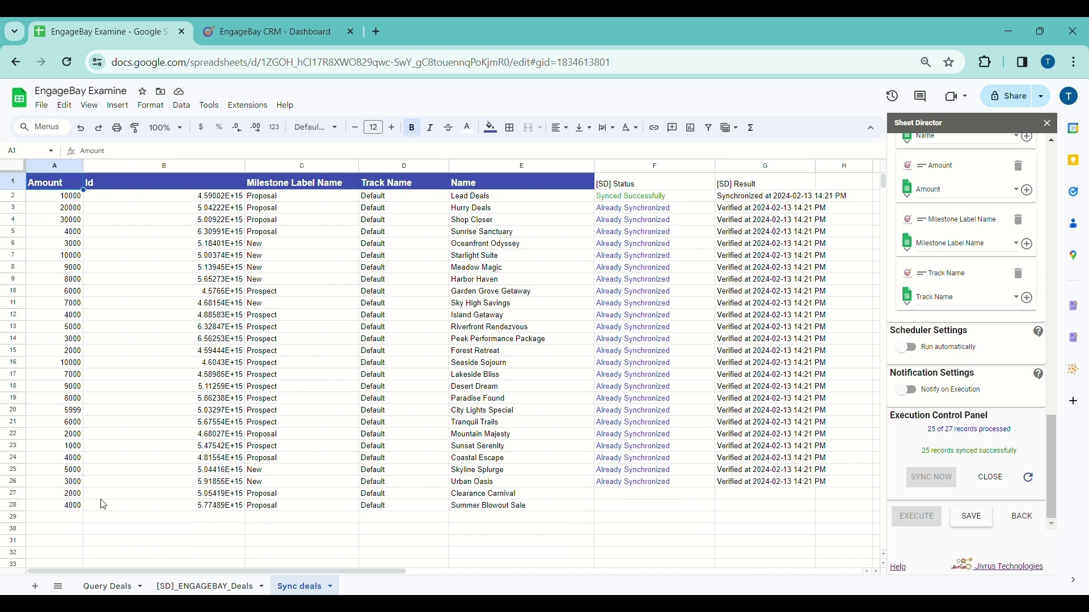
left_click_drag(63, 494, 526, 512)
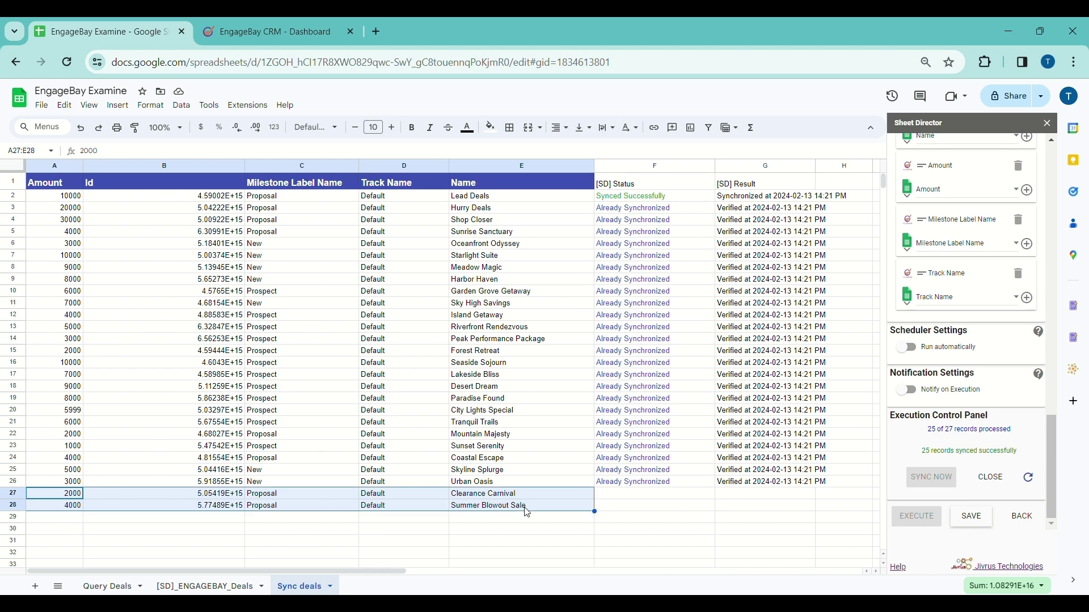
Copy the name Clearance Carnival from the sheet and search for it on the EngageBay Deals page
triple_click(514, 496)
key("ctrl+c")
left_click(276, 32)
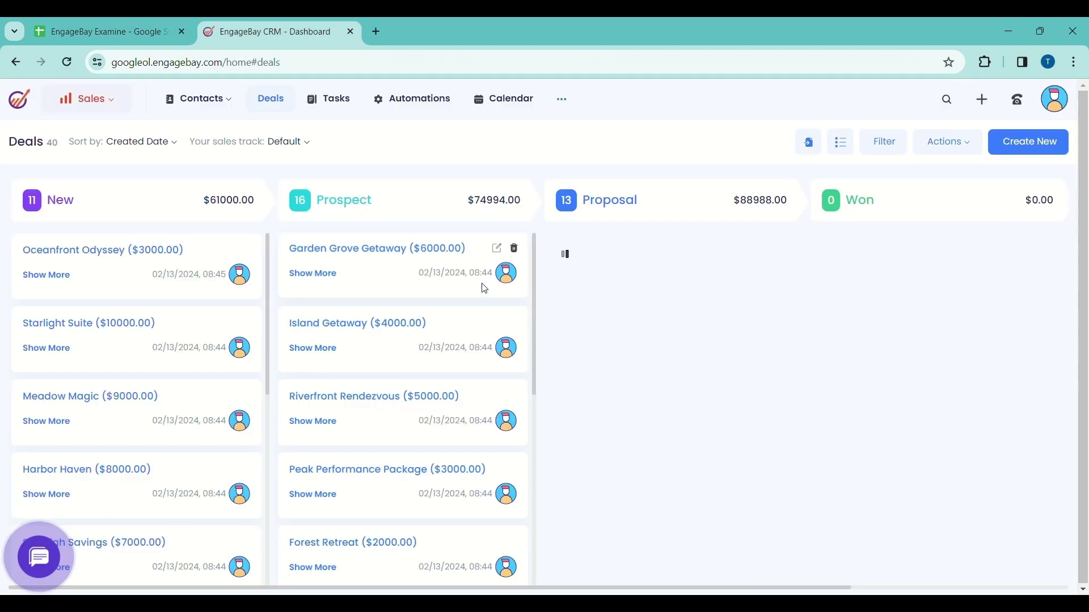
key("ctrl+f")
key("ctrl+v")
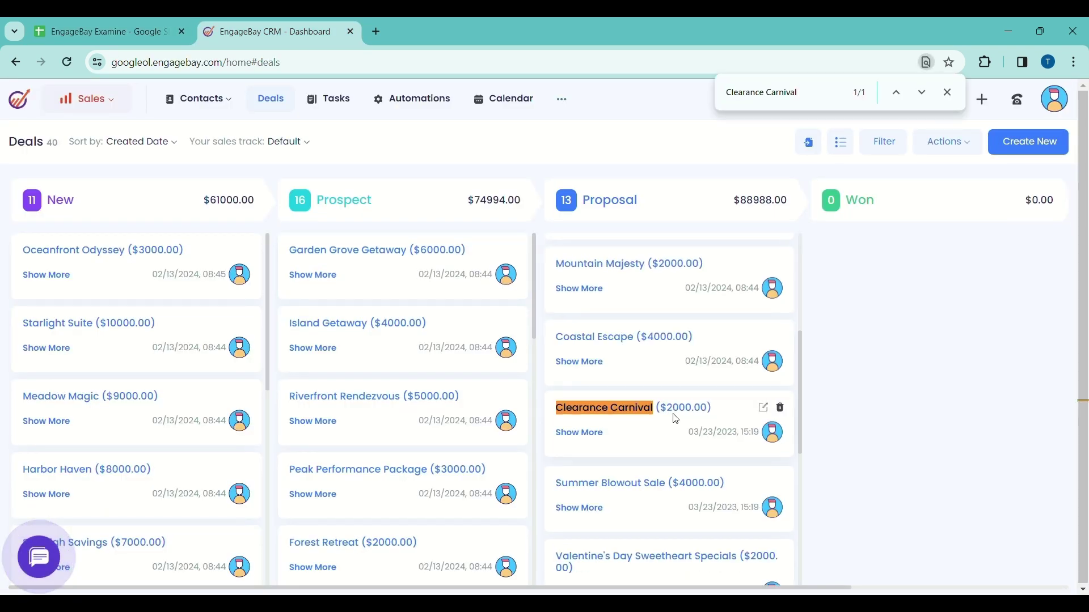
Copy the name Summer Blowout Sale from the sheet, search for it on the EngageBay Deals page and compare its row in the sheet
left_click(116, 29)
left_click(493, 507)
triple_click(493, 508)
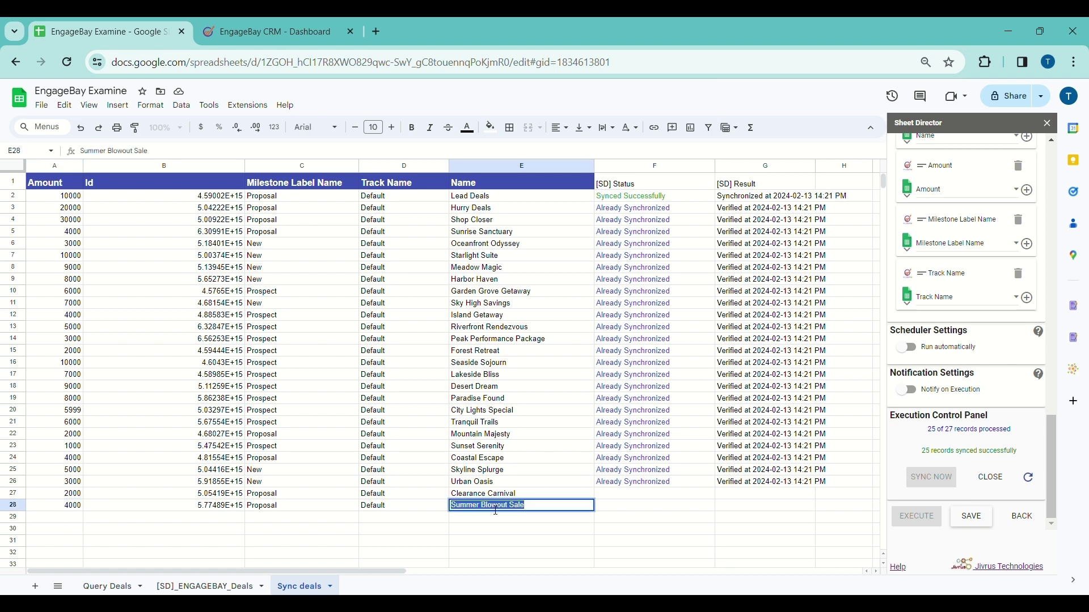
key("ctrl+c")
left_click(275, 32)
key("ctrl+f")
key("ctrl+v")
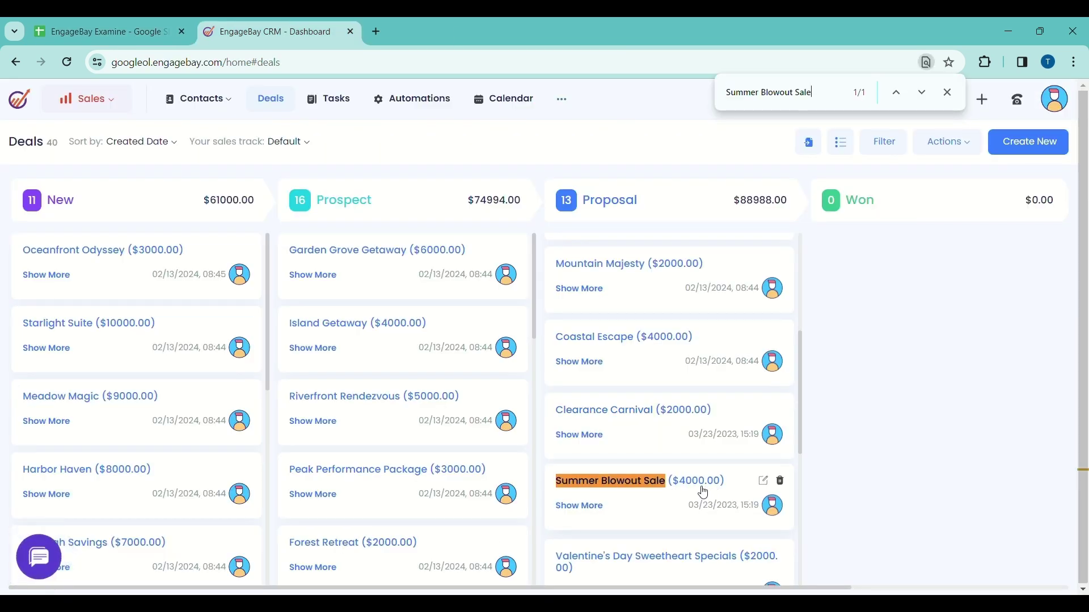
left_click(105, 32)
left_click(257, 507)
left_click(73, 506)
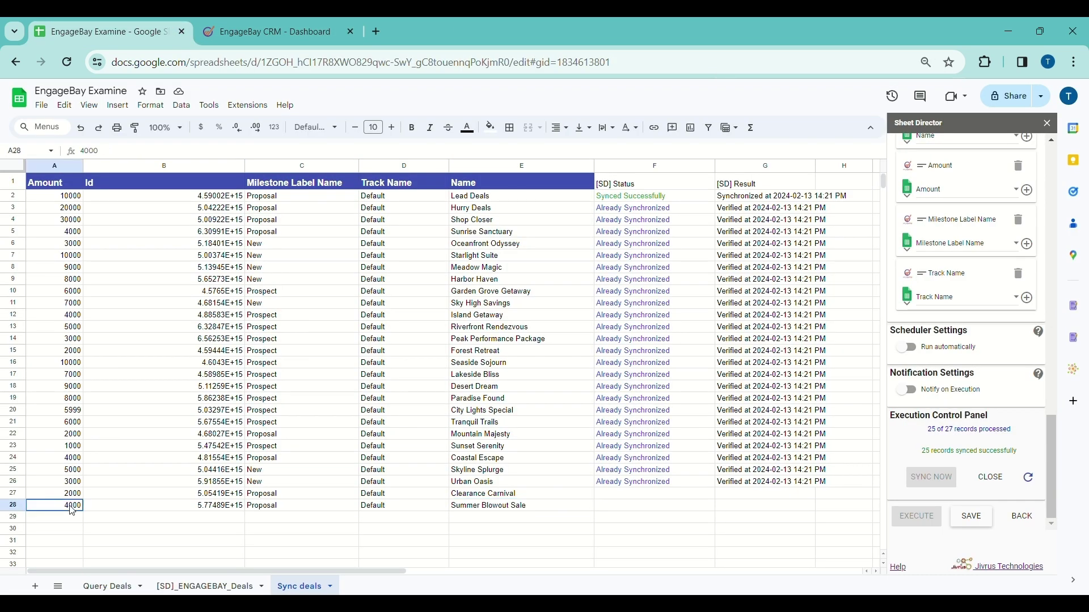
Set the synchronization's start cell to G9 and choose Sheet3 as its target sheet
scroll(987, 439, "up", 3)
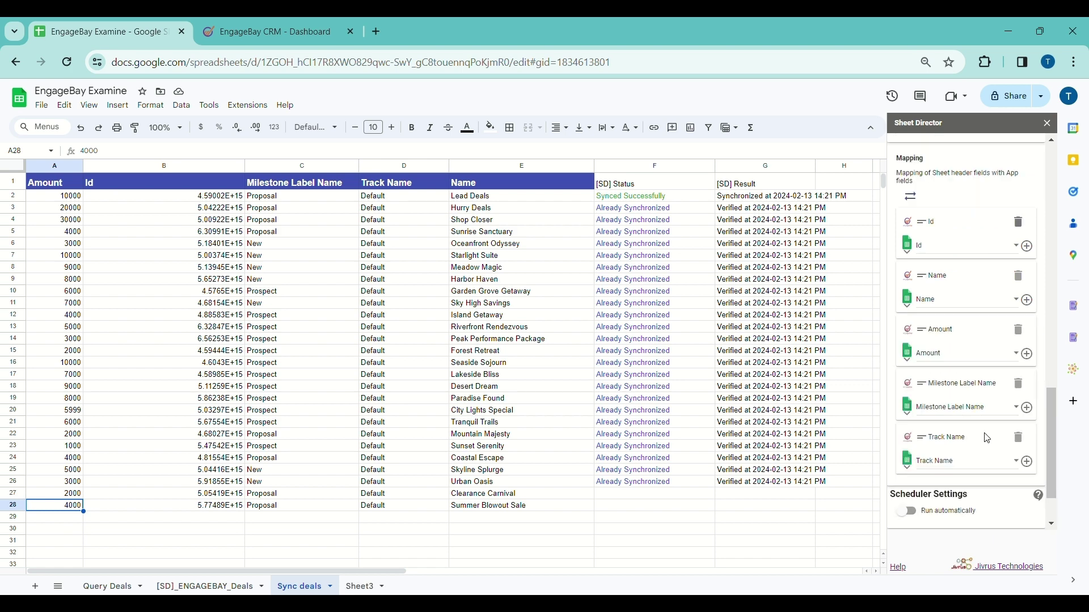
scroll(987, 438, "up", 6)
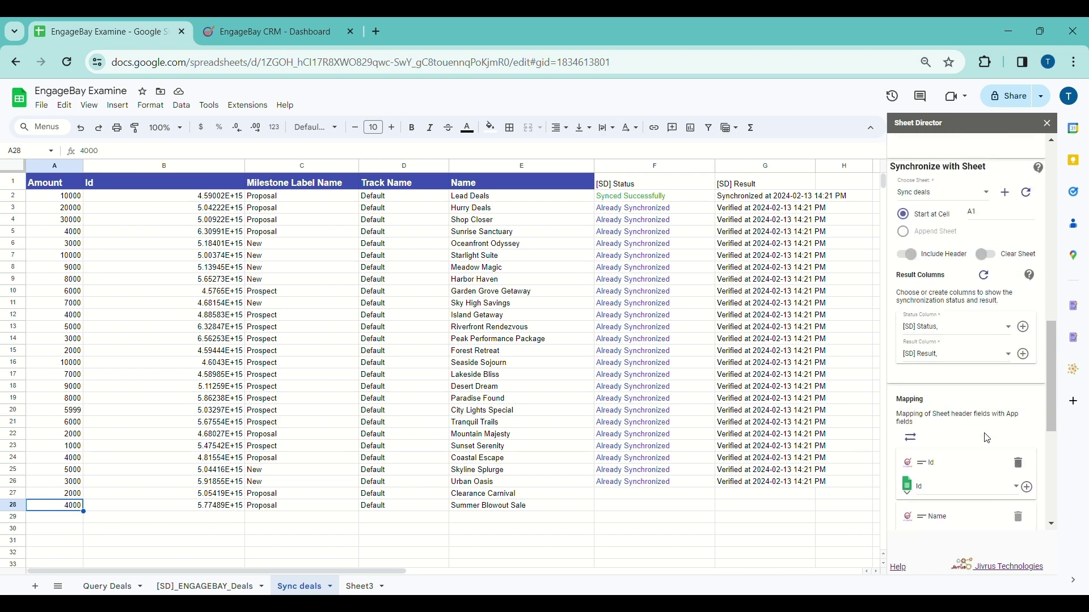
double_click(984, 351)
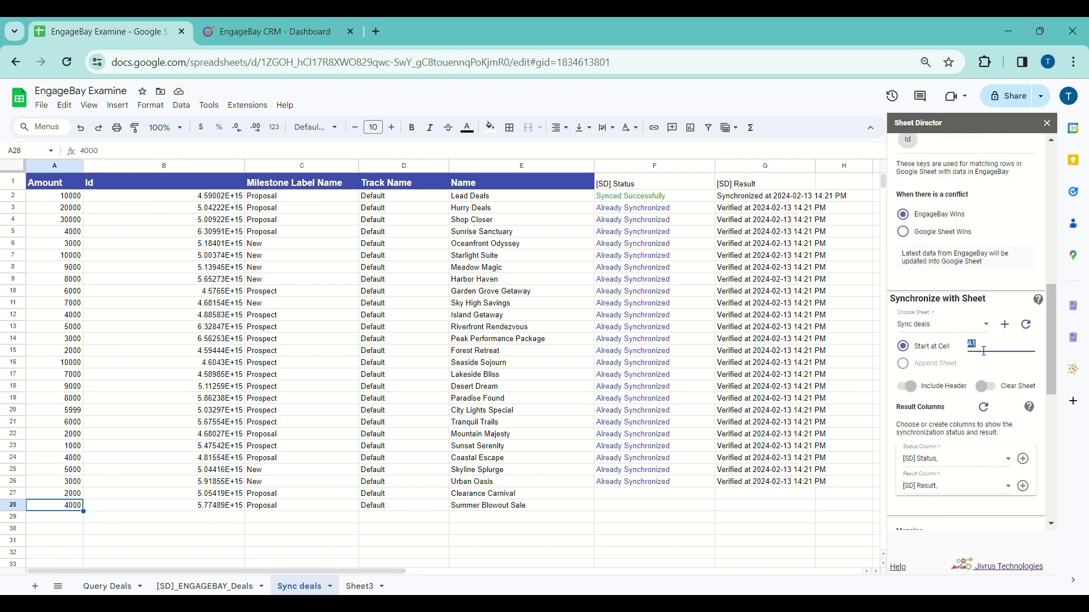
type("G9")
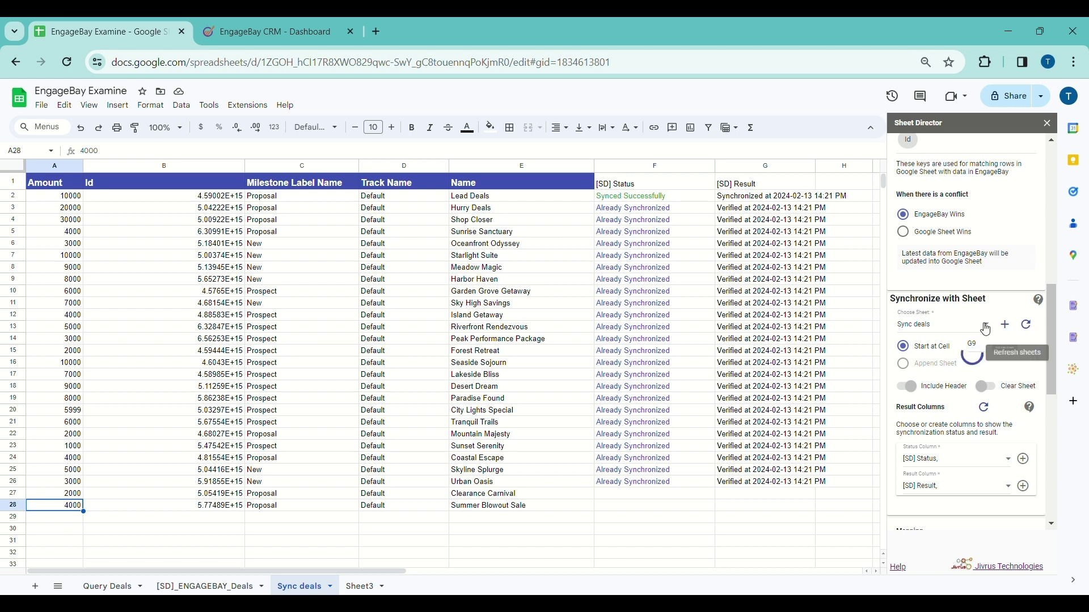
left_click(987, 330)
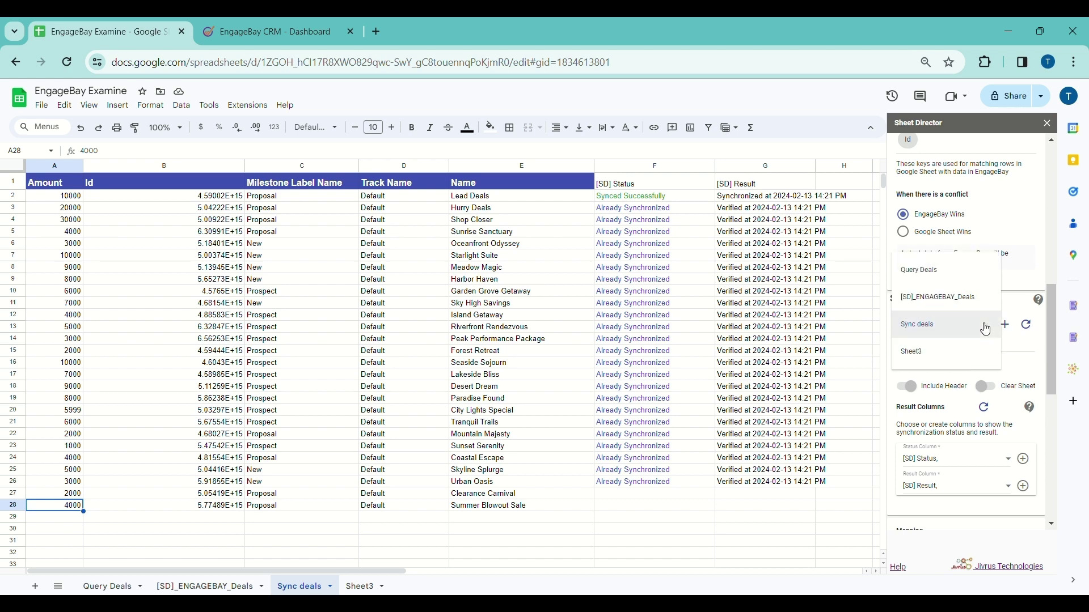
left_click(939, 353)
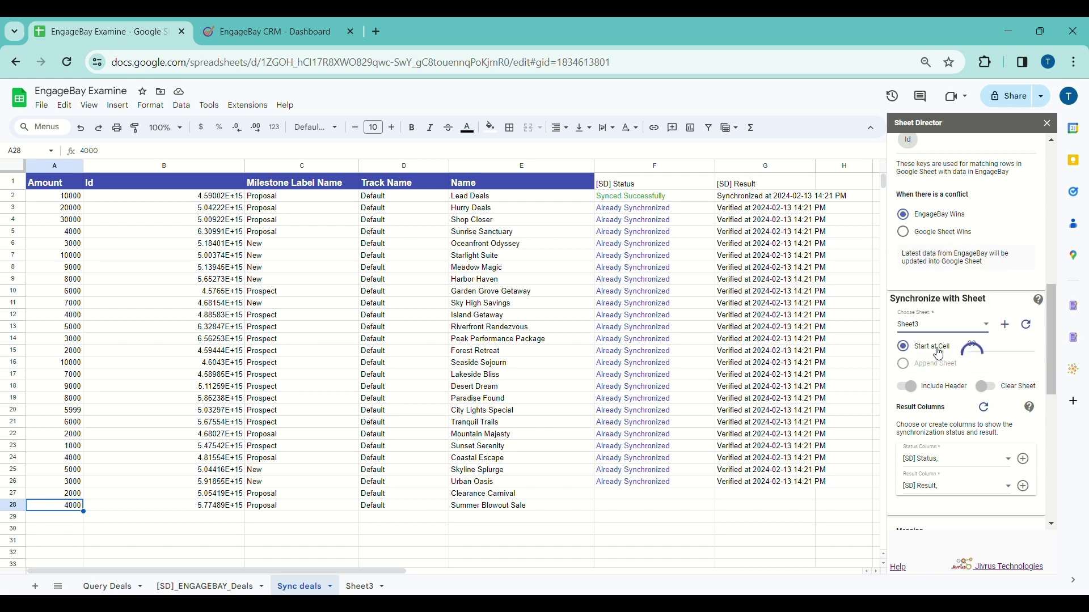
Execute the synchronization and get the EngageBay records into the empty Sheet3
scroll(939, 353, "down", 3)
scroll(938, 397, "down", 5)
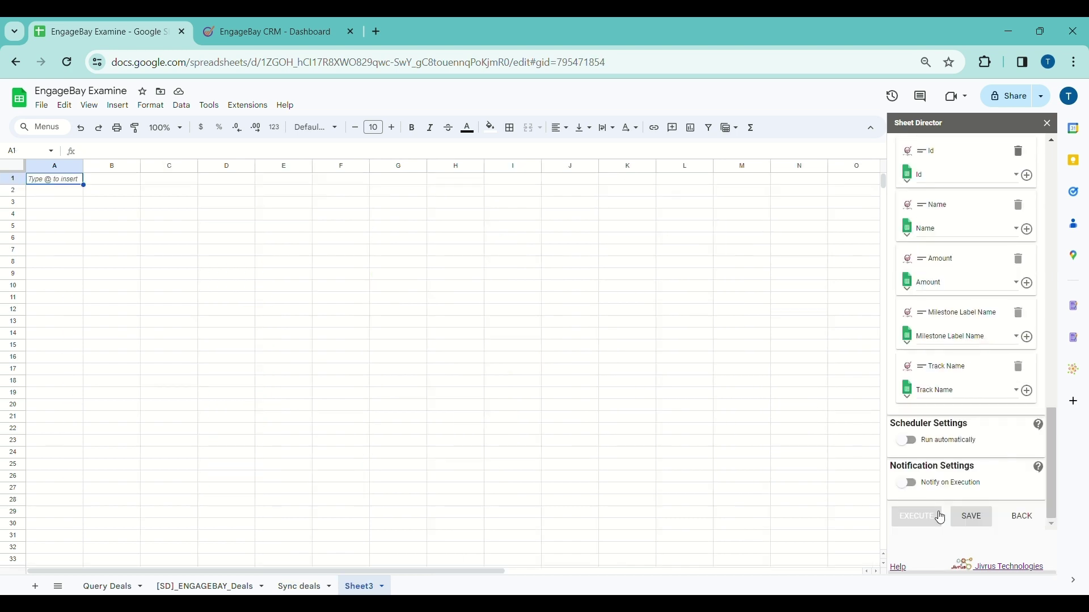
left_click(928, 518)
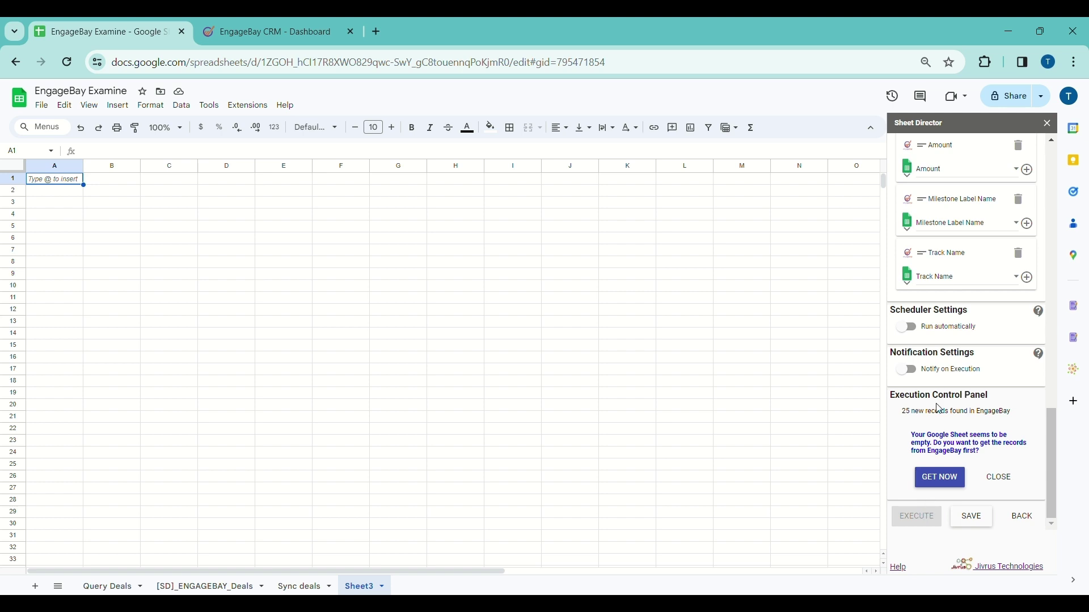
left_click(951, 482)
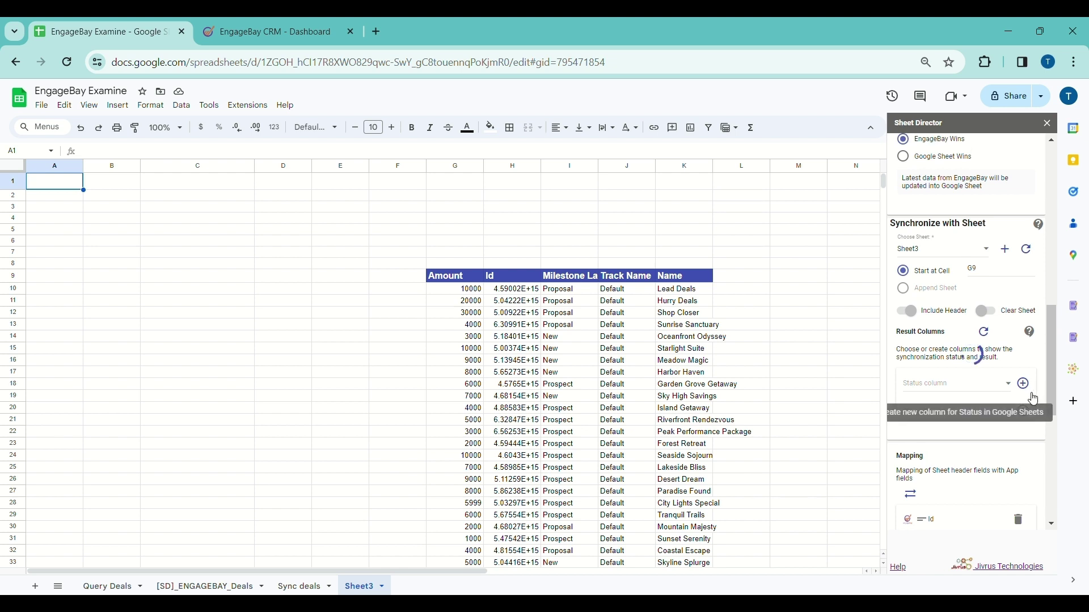
Create the status and result columns in Sheet3 and run the synchronization of its records
left_click(1025, 412)
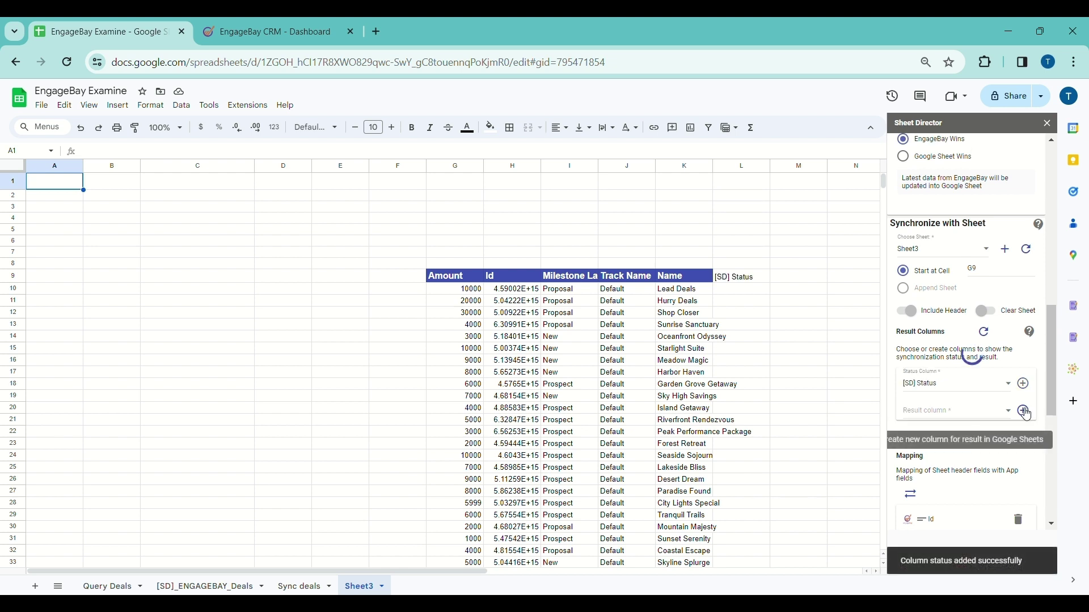
scroll(1015, 425, "down", 6)
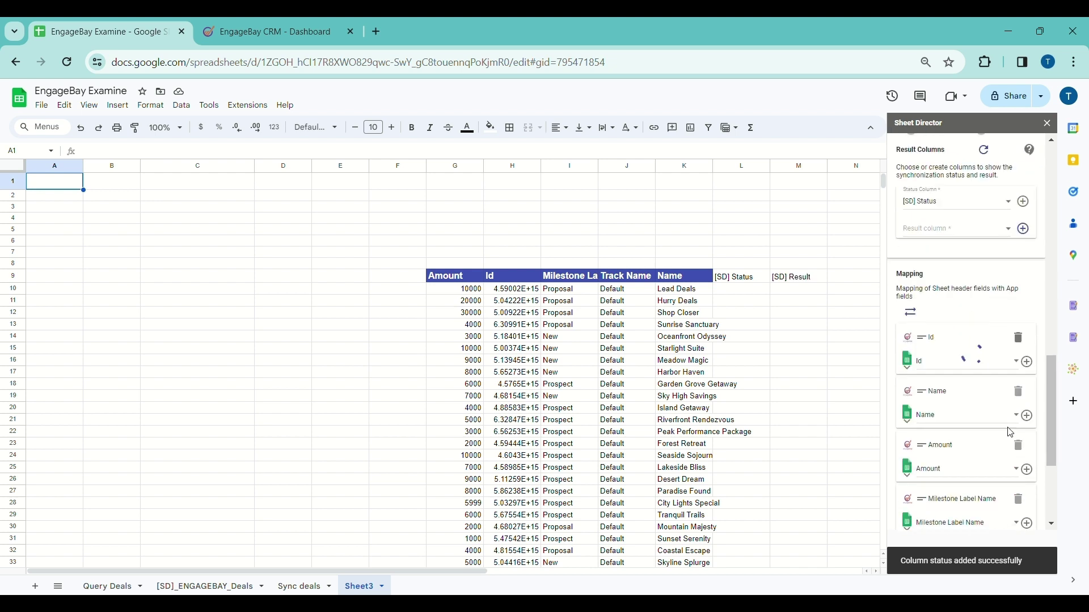
left_click(933, 518)
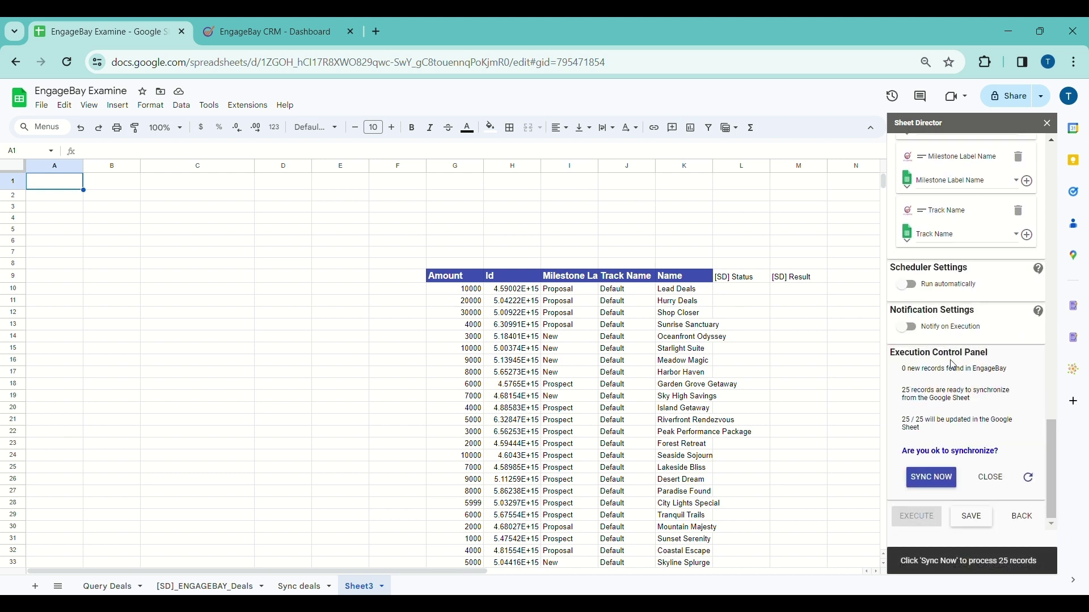
left_click(945, 481)
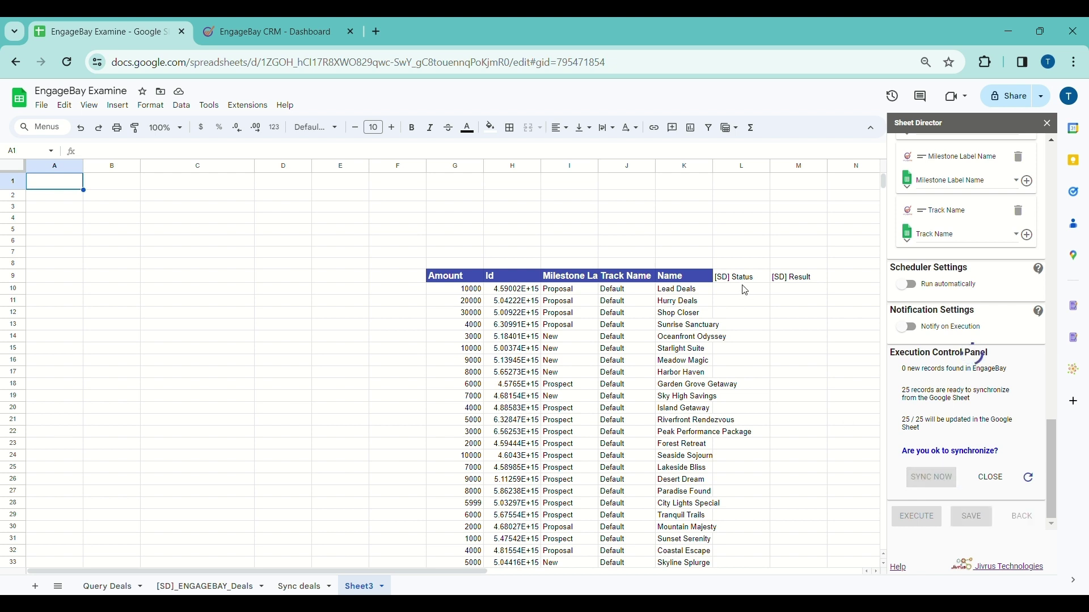
Fit the widths of columns H to L in Sheet3 to their contents
double_click(713, 166)
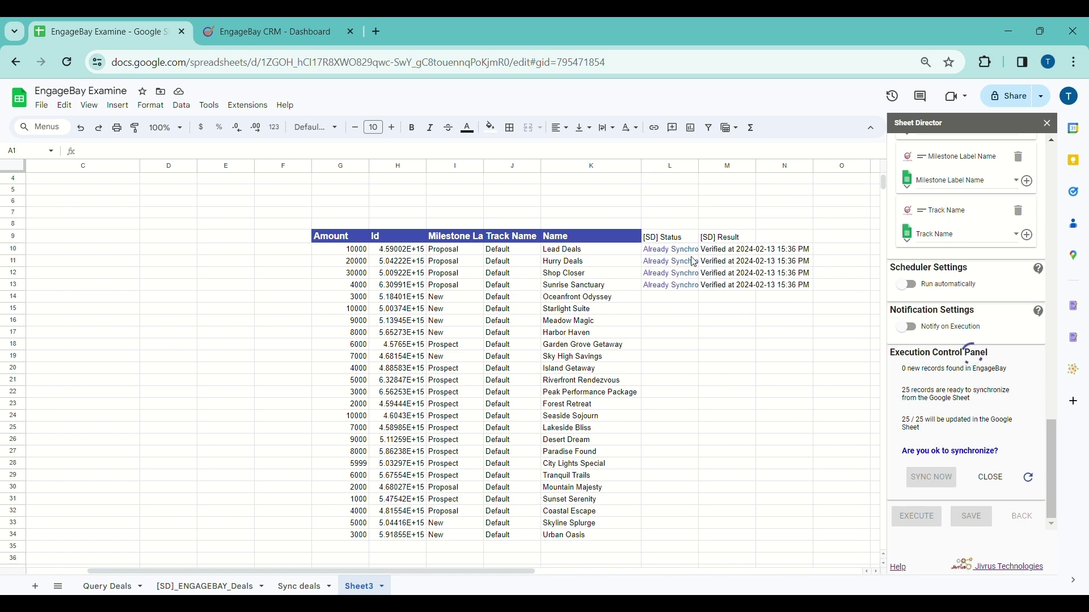
left_click_drag(482, 570, 545, 571)
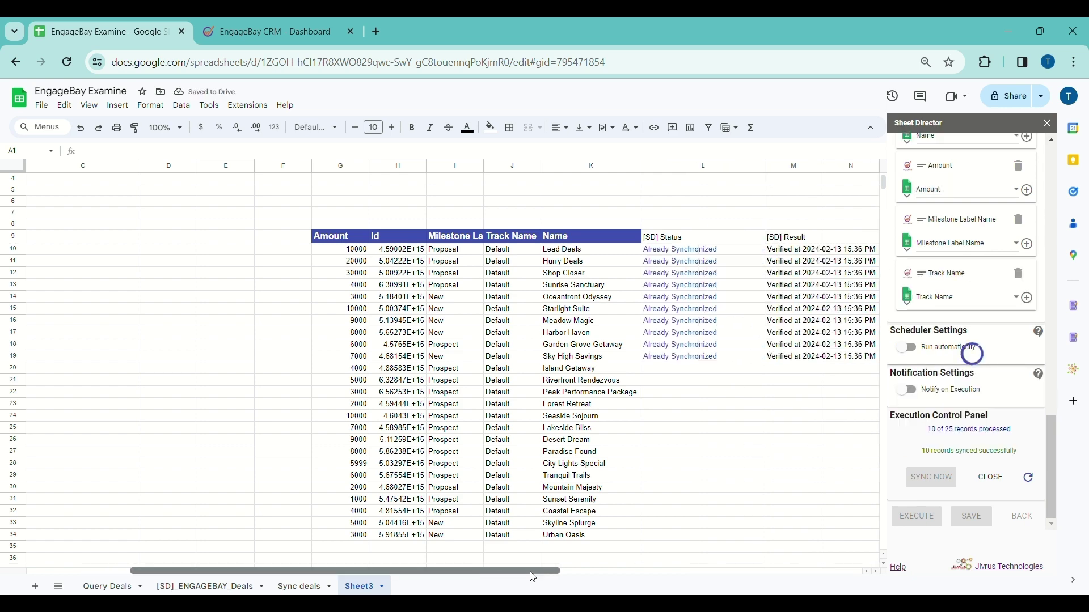
scroll(726, 411, "down", 1)
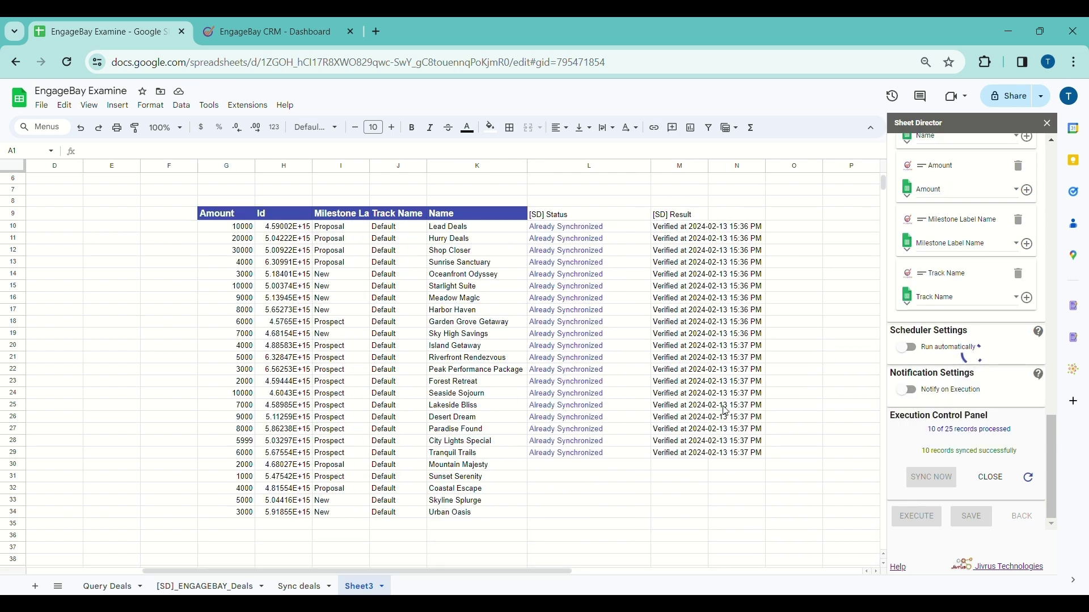
double_click(369, 166)
double_click(486, 166)
double_click(312, 166)
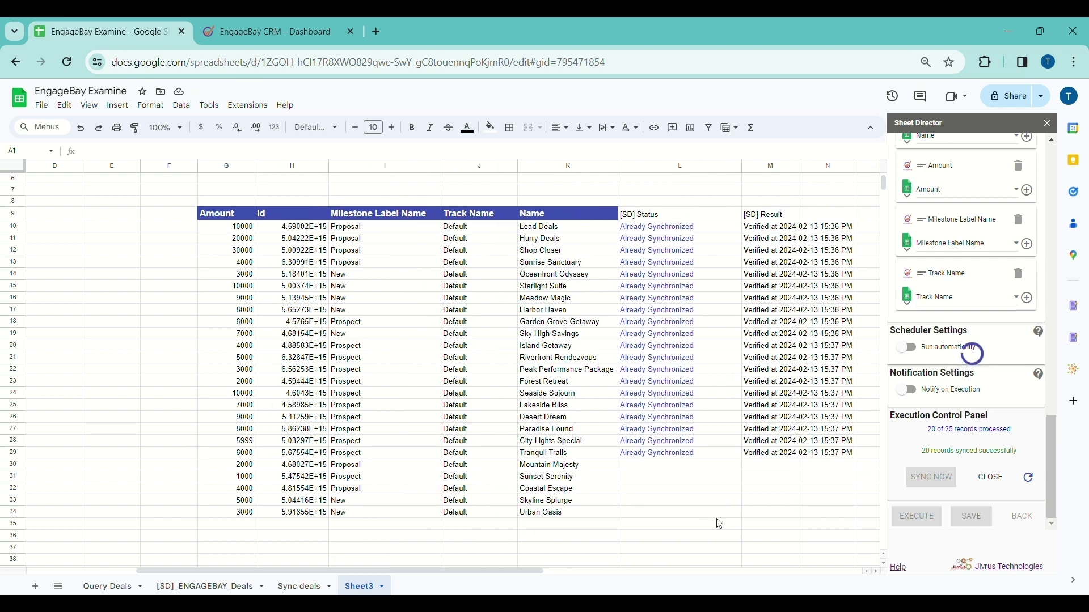
Check the table's starting cell G9 and header row 9 in Sheet3
left_click(231, 218)
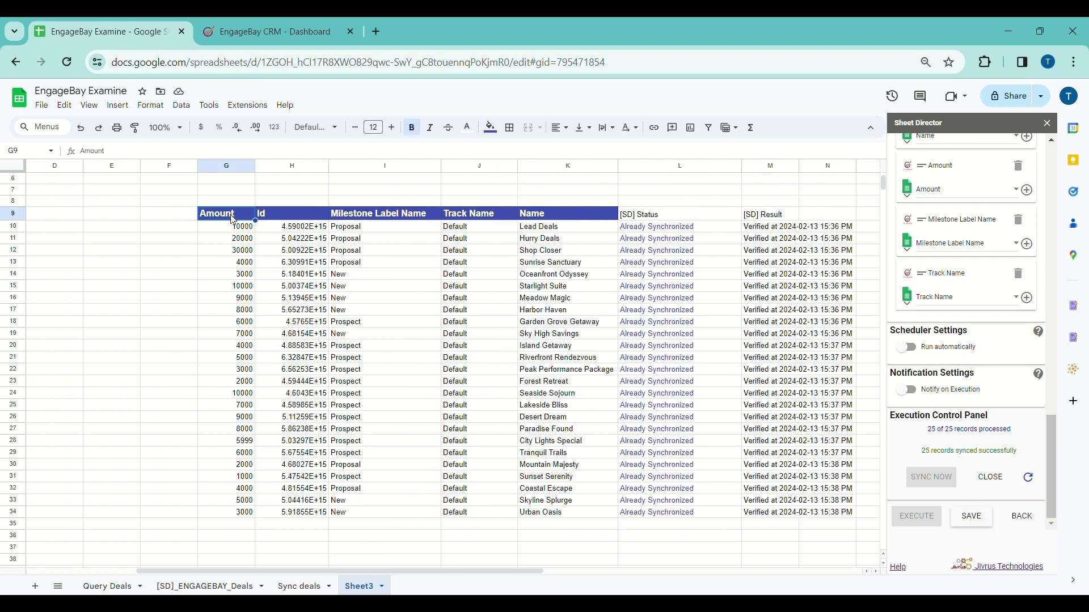
left_click(21, 217)
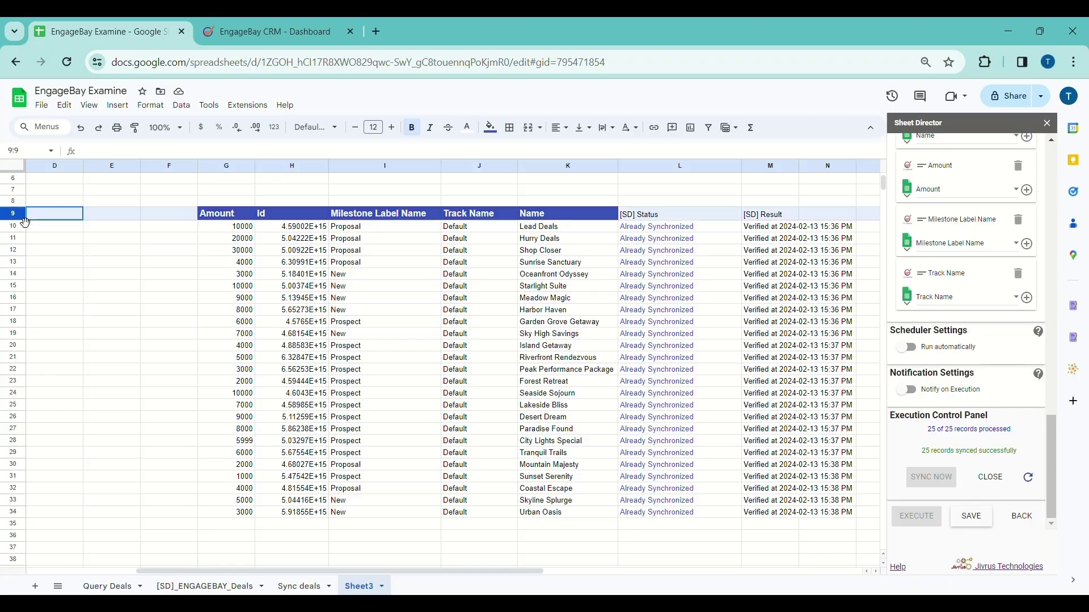